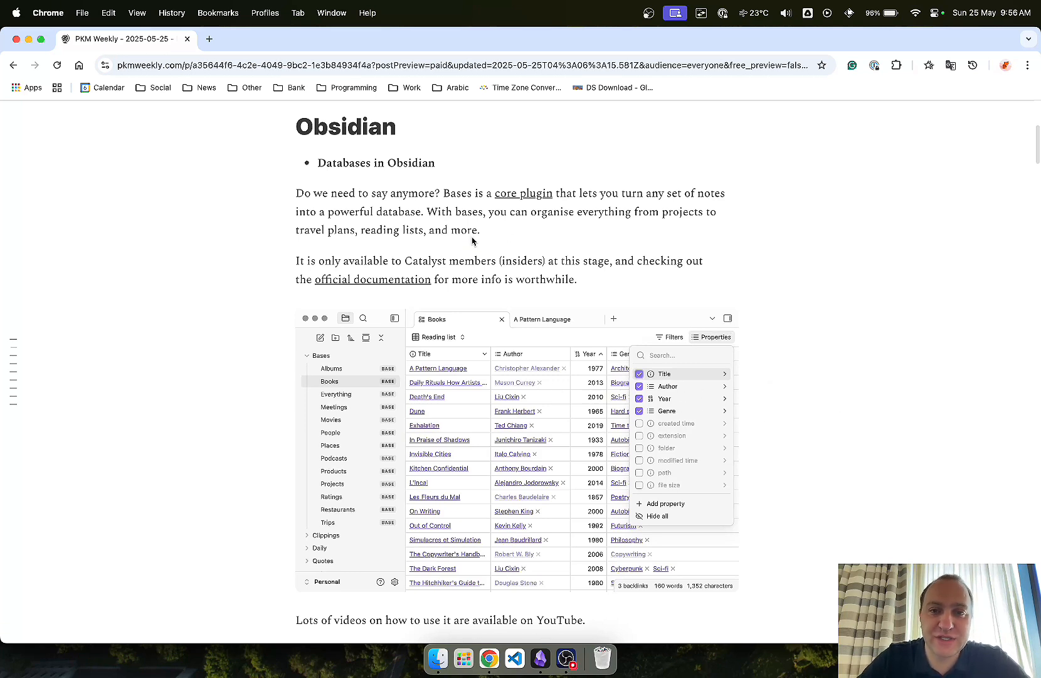
Step: Open the official documentation linked in the Obsidian section of the newsletter and view the Introduction to Bases page
left_click(391, 283, "super")
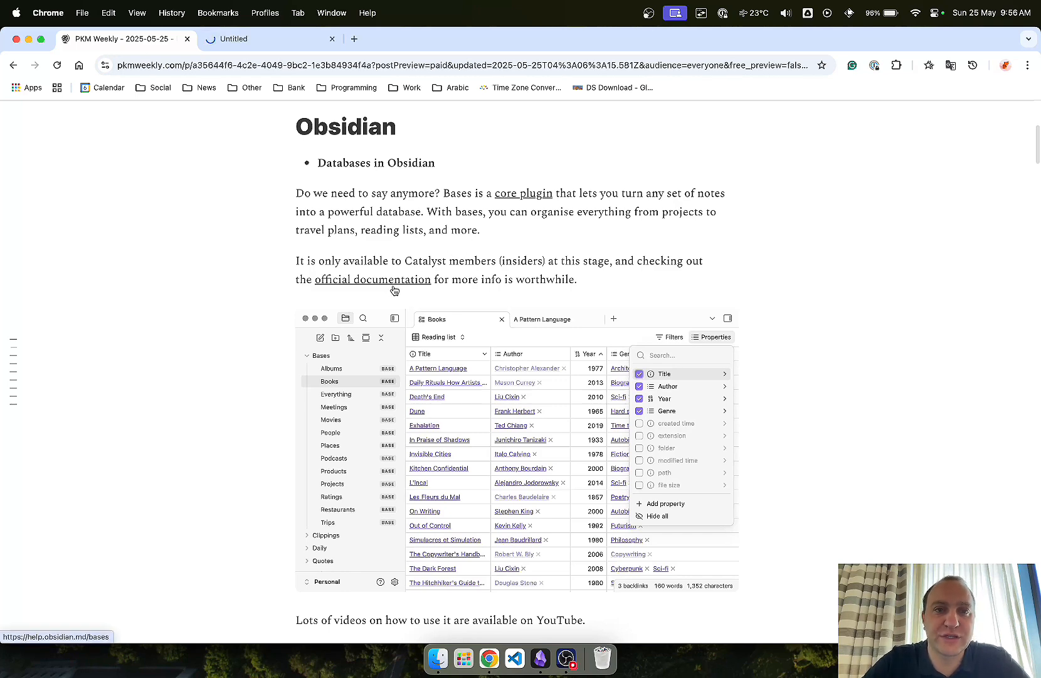
left_click(286, 38)
scroll(508, 339, "down", 1)
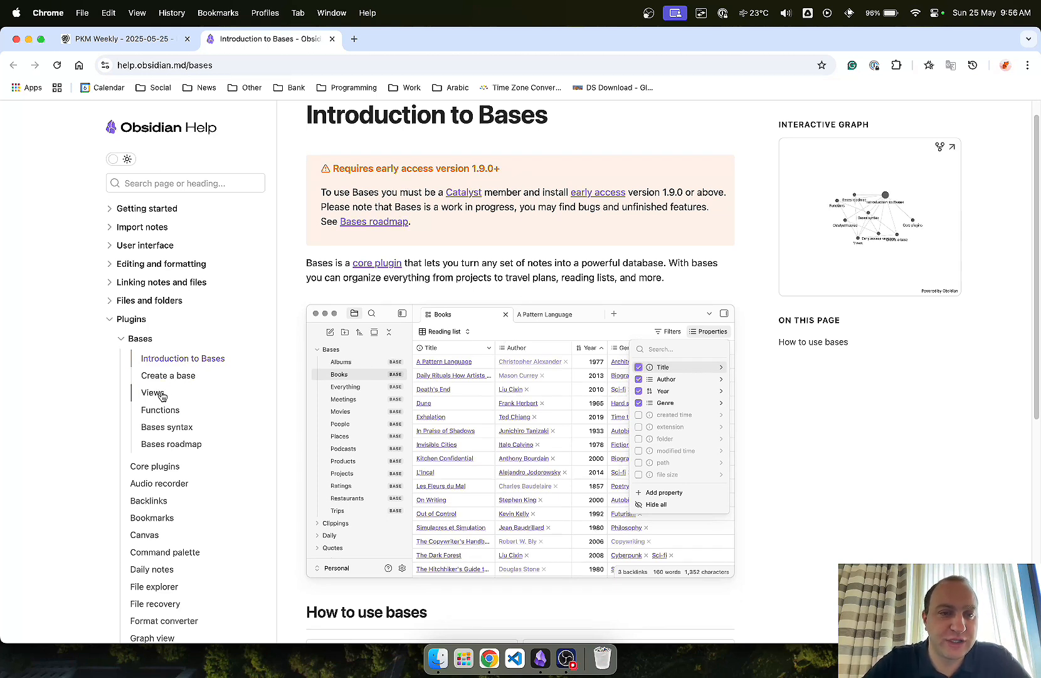
Step: Read the Bases roadmap page, then go back to the introduction and return to the PKM Weekly newsletter
left_click(201, 445)
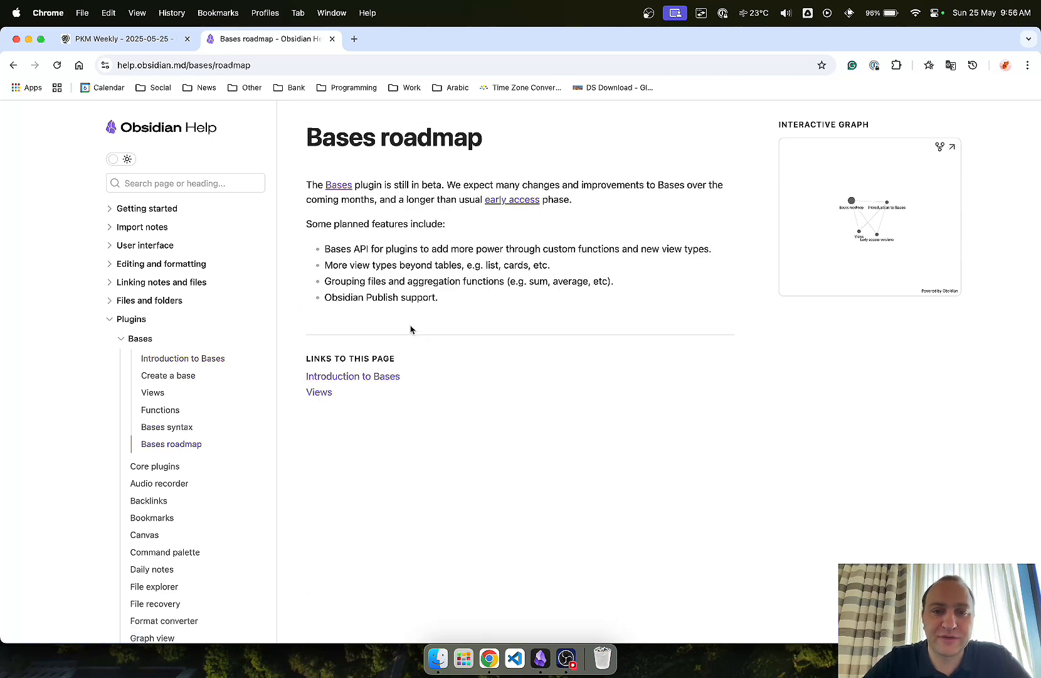
key("super+bracketleft")
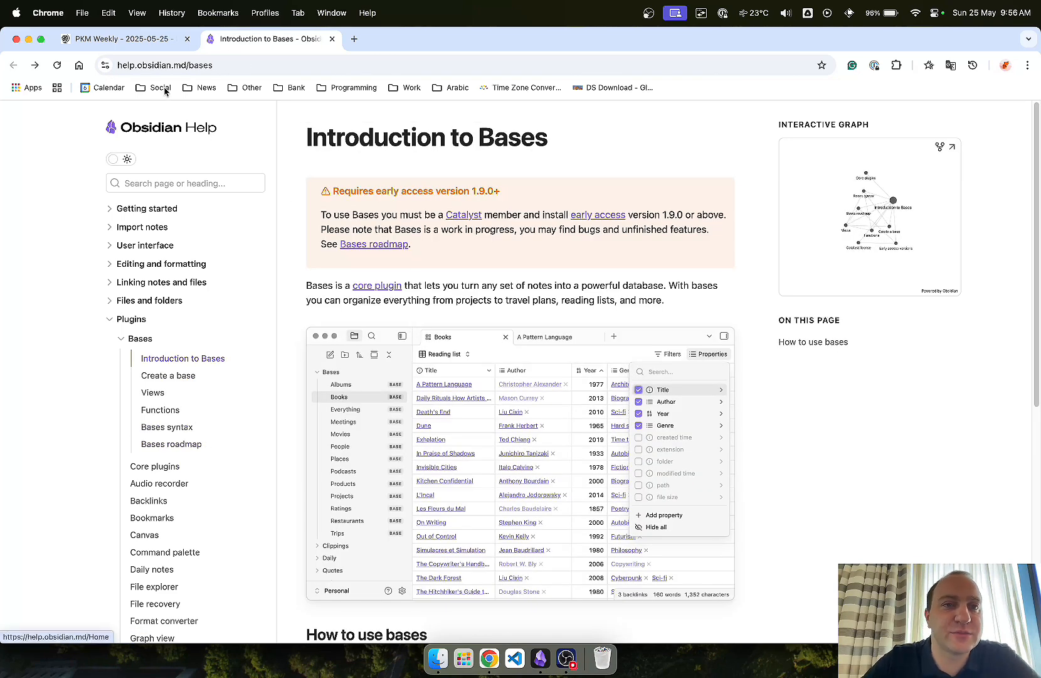
left_click(145, 41)
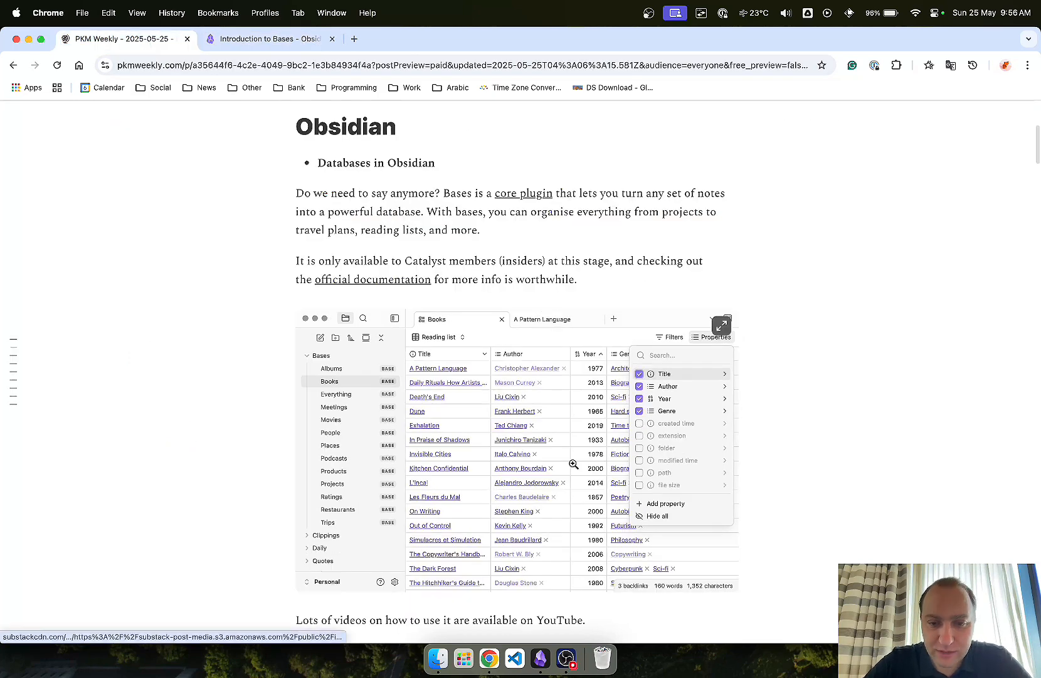
Step: Switch to Obsidian and create a new base
left_click(541, 656)
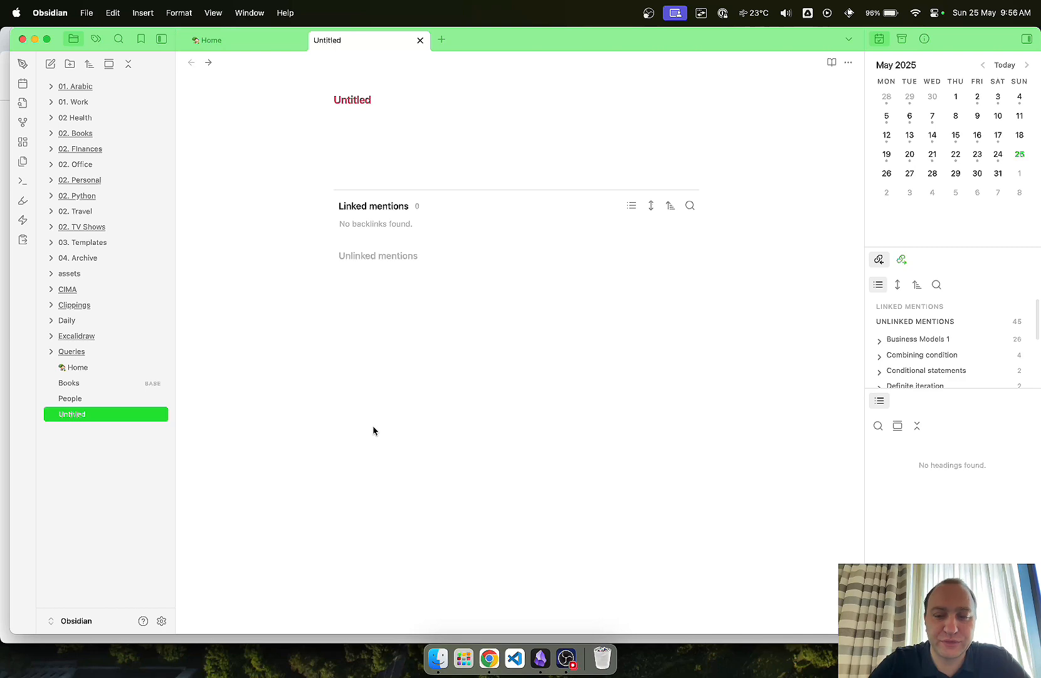
key("super+p")
type("bases")
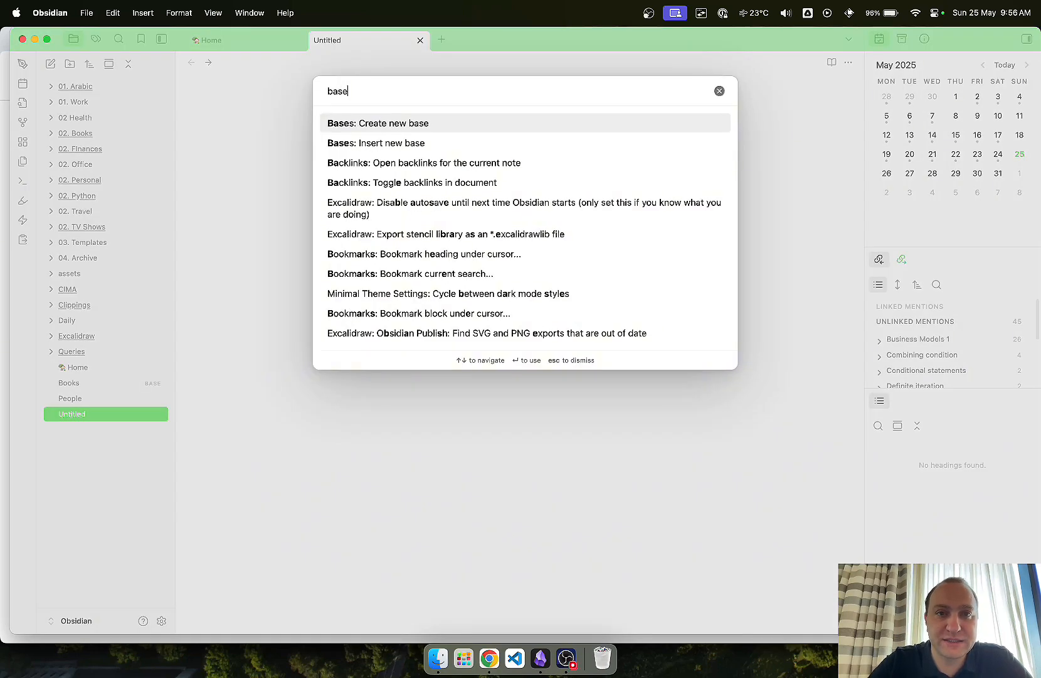
left_click(399, 128)
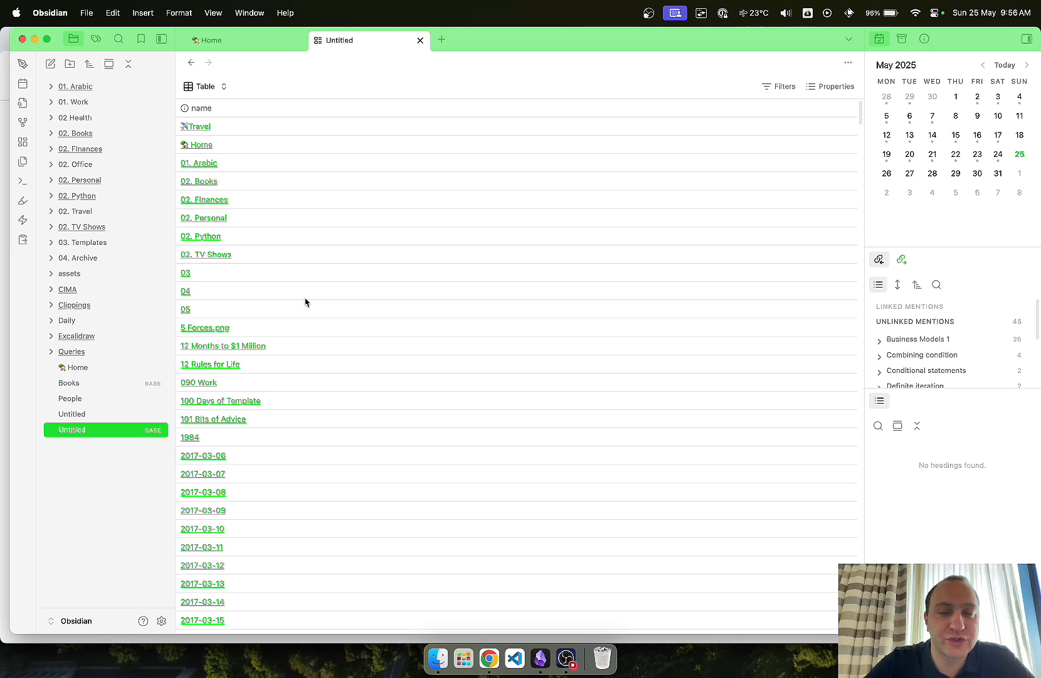
Step: Filter this view of the base to files whose folder contains Books
left_click(771, 92)
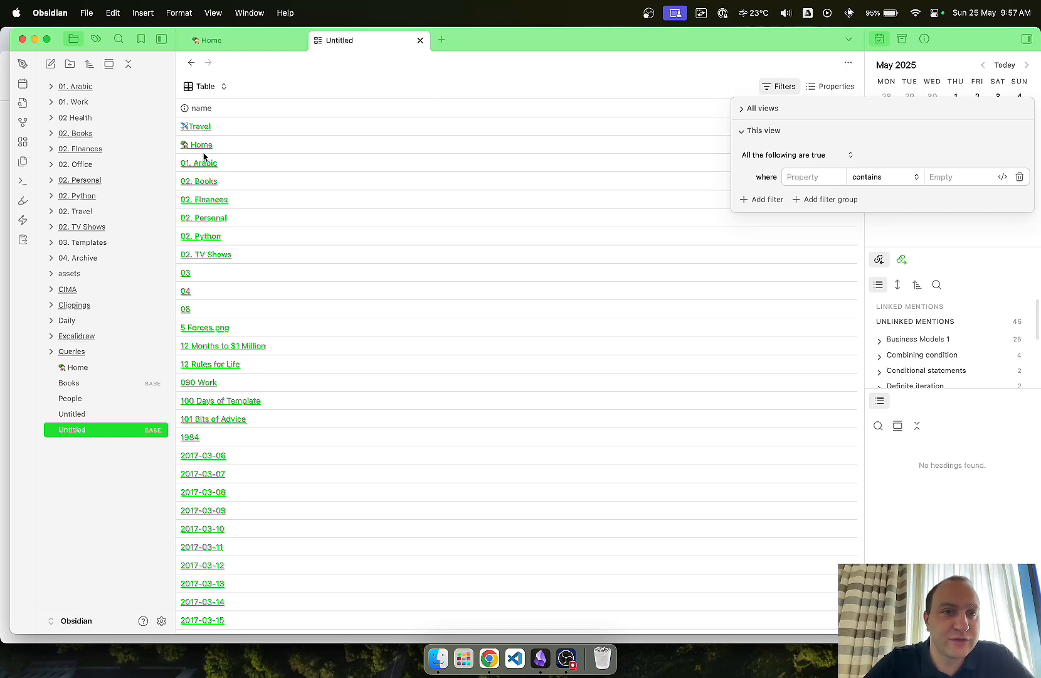
left_click(814, 177)
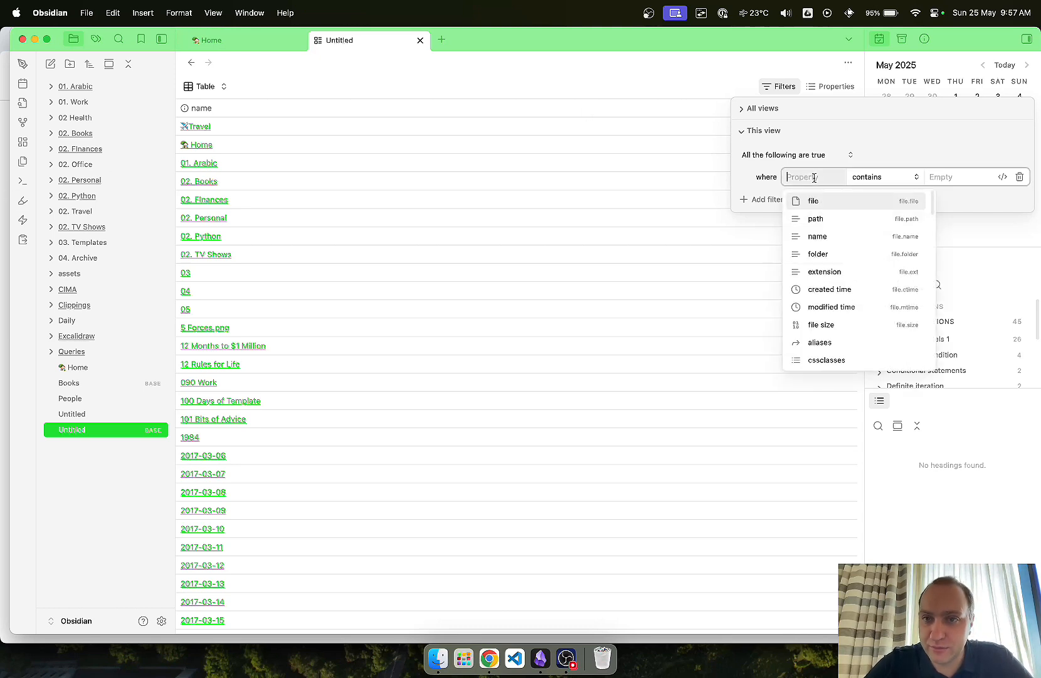
left_click(834, 254)
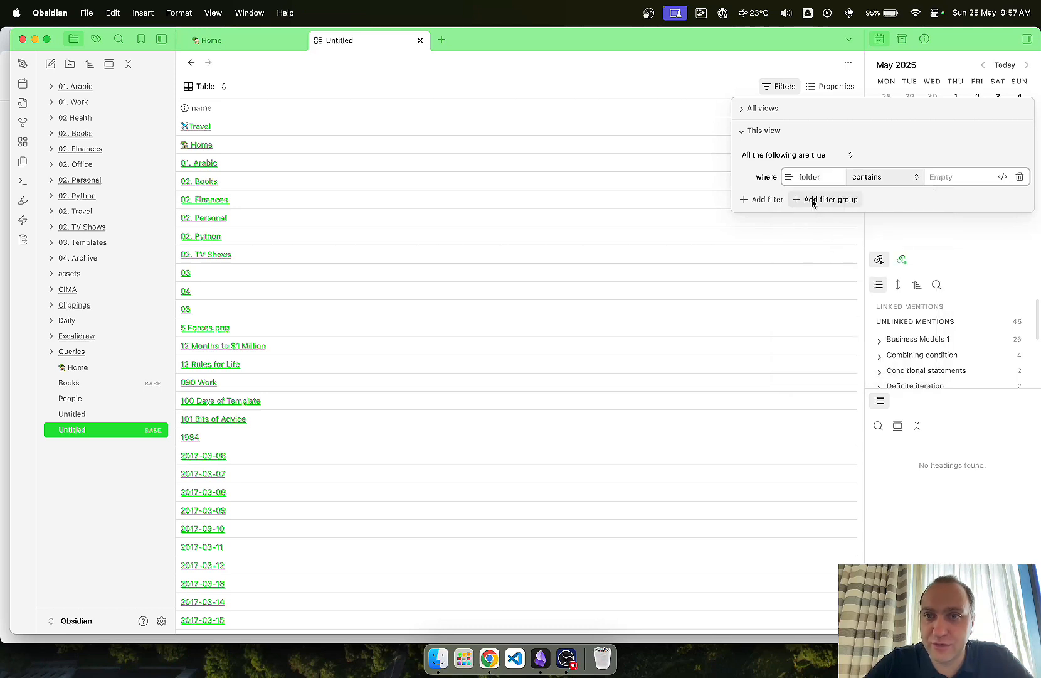
left_click(964, 175)
type("Bok")
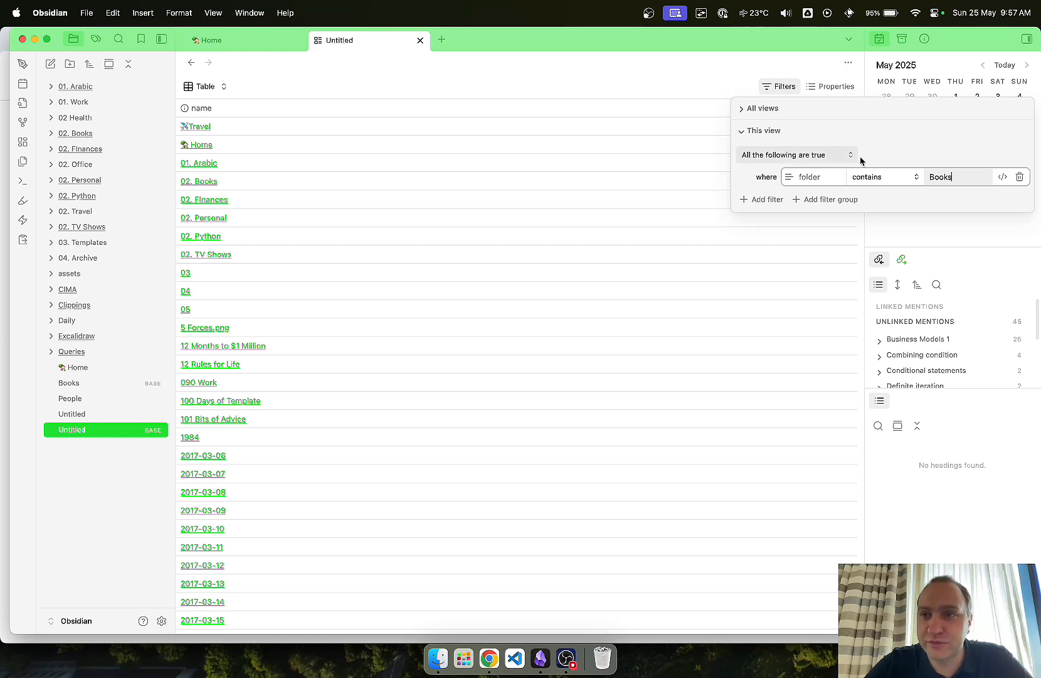
key("Return")
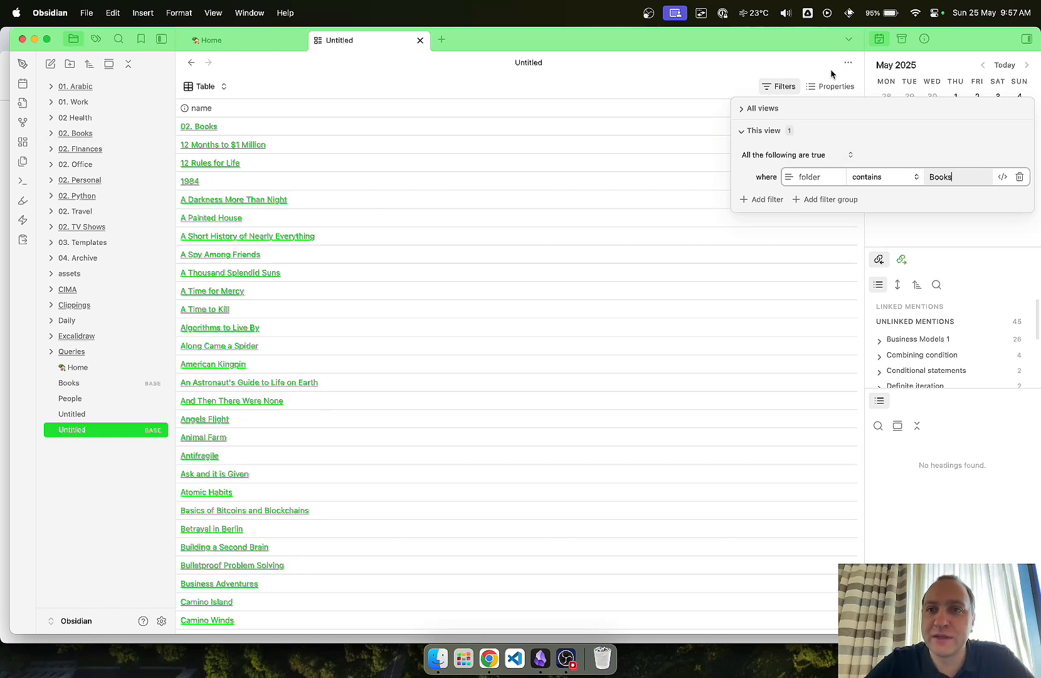
Step: Show the Started and Ended properties as columns in the base table
left_click(826, 84)
left_click(829, 86)
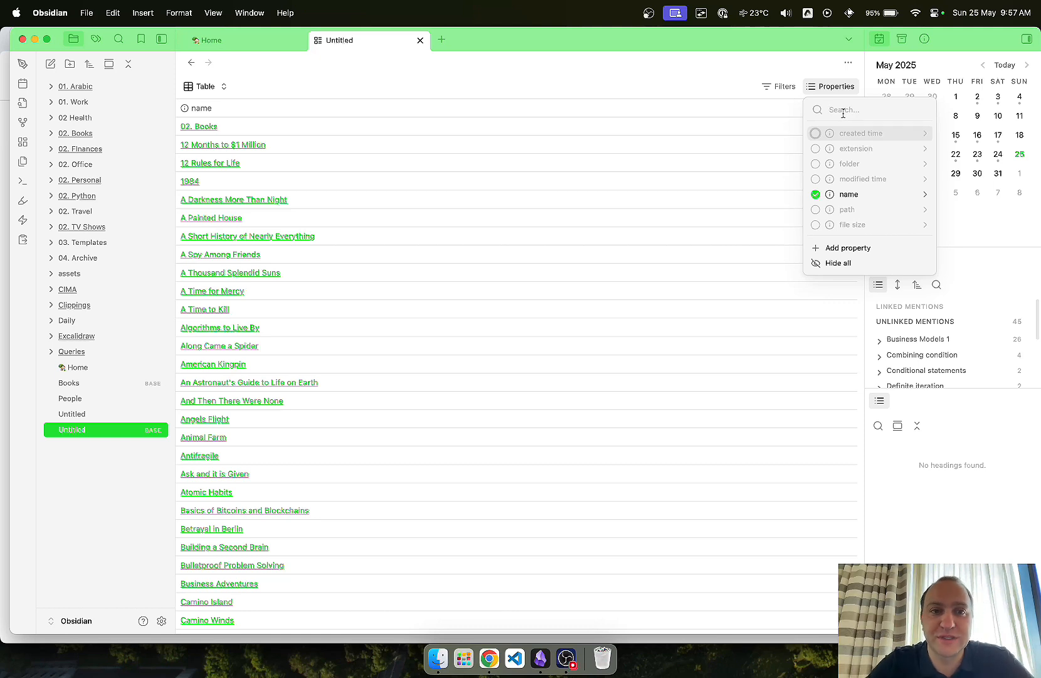
type("start")
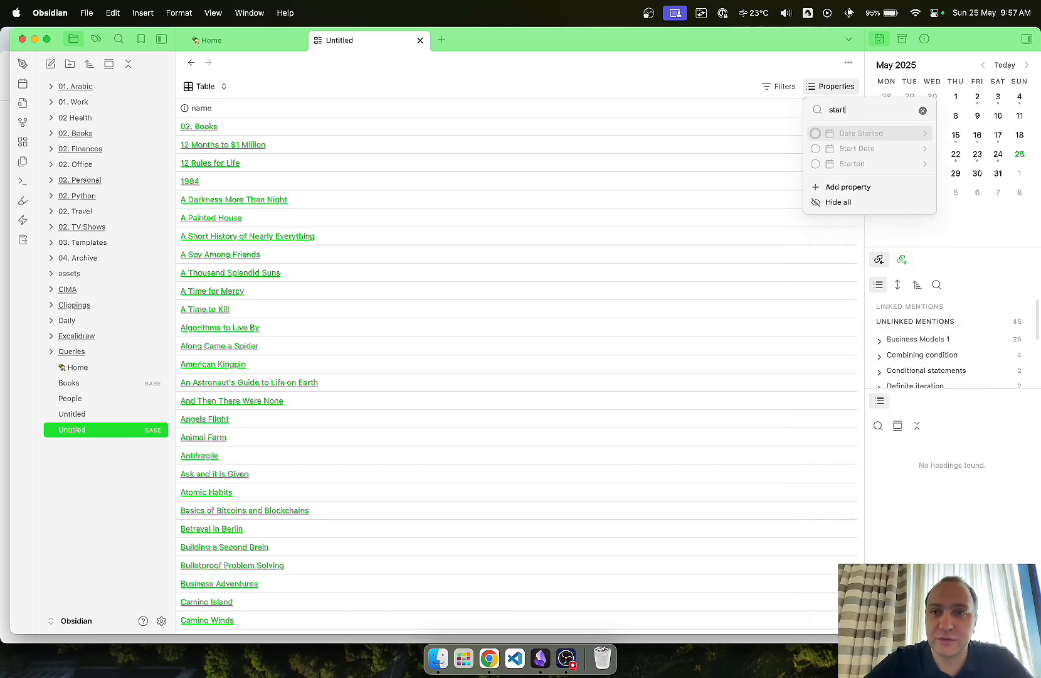
left_click(816, 164)
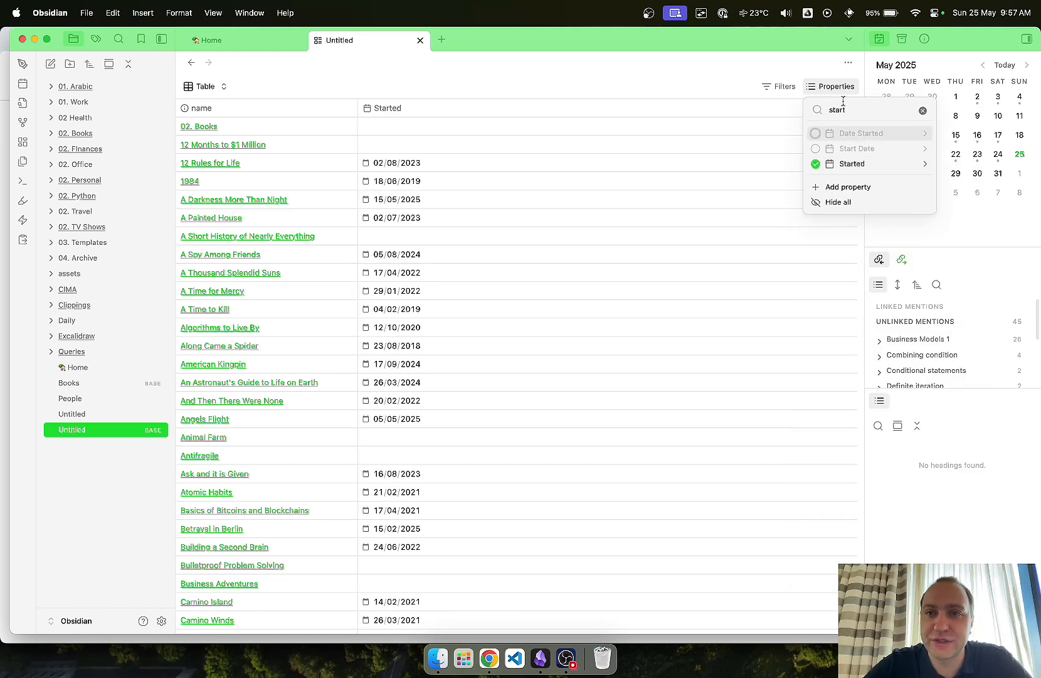
key("BackSpace")
key("BackSpace")
key("BackSpace")
key("BackSpace")
key("BackSpace")
type("ended")
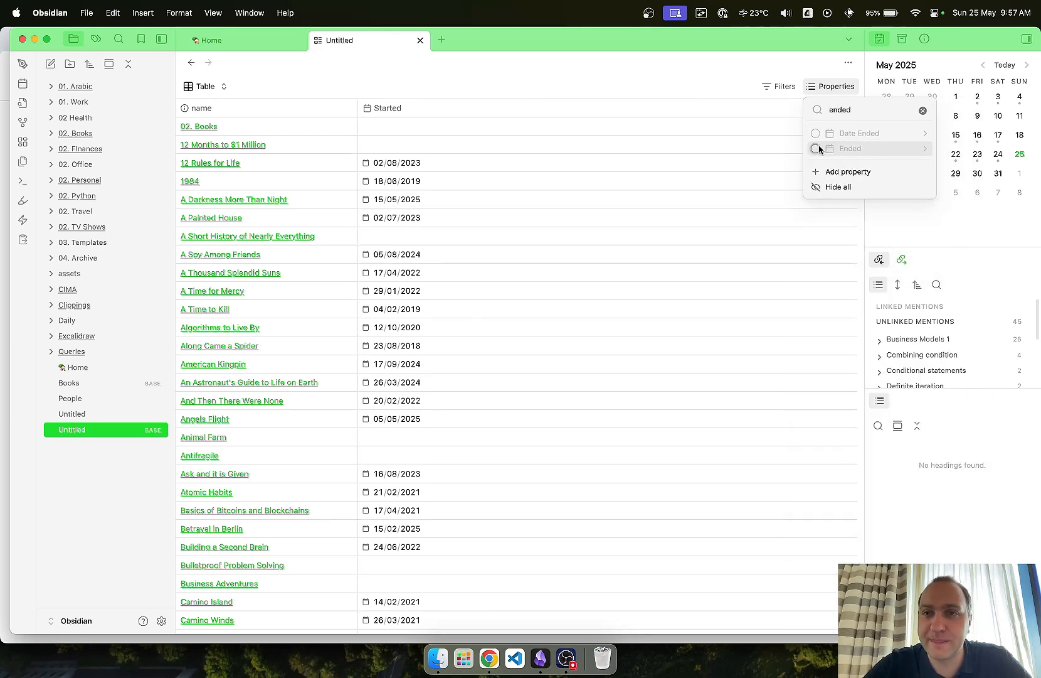
left_click(816, 149)
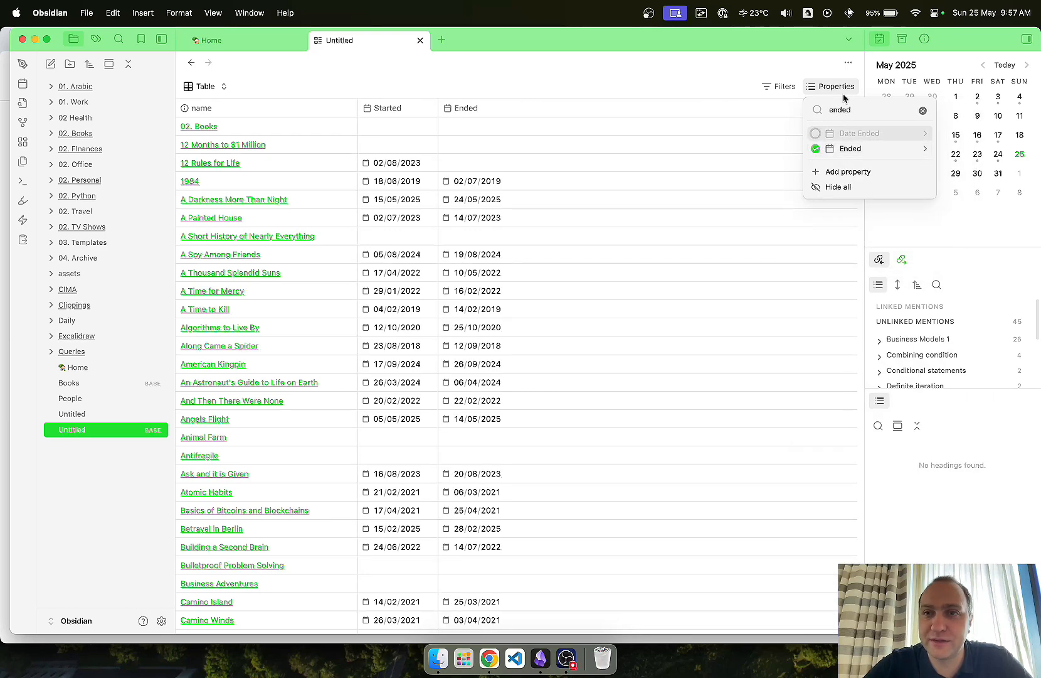
Step: Add the Author and Year properties as columns in the base table
left_click(831, 89)
left_click(829, 91)
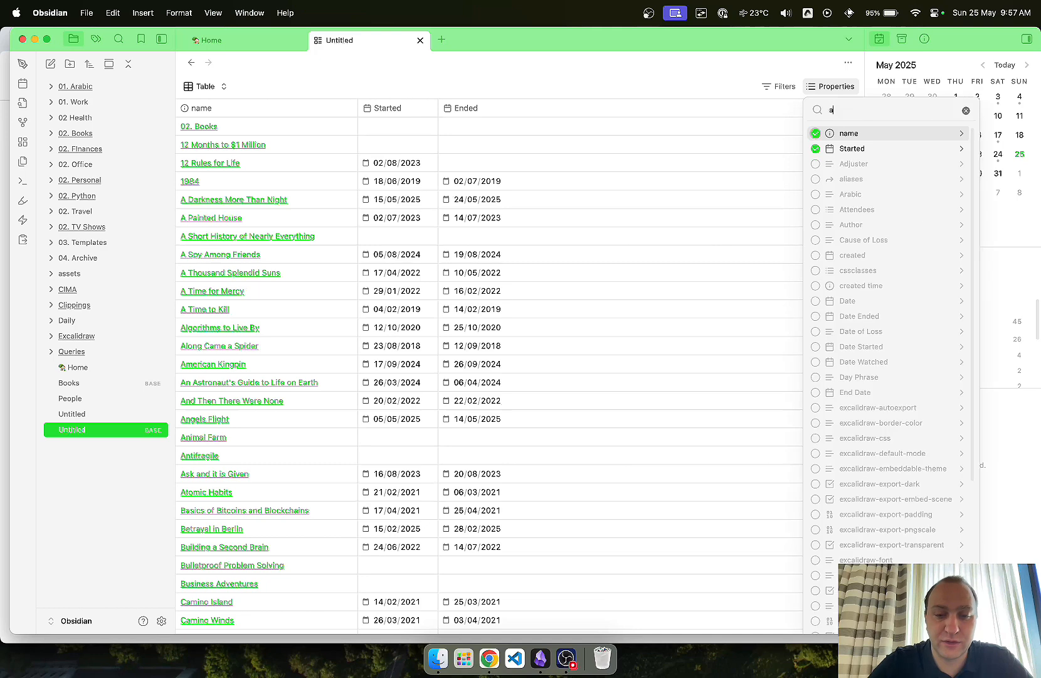
type("auth")
left_click(846, 134)
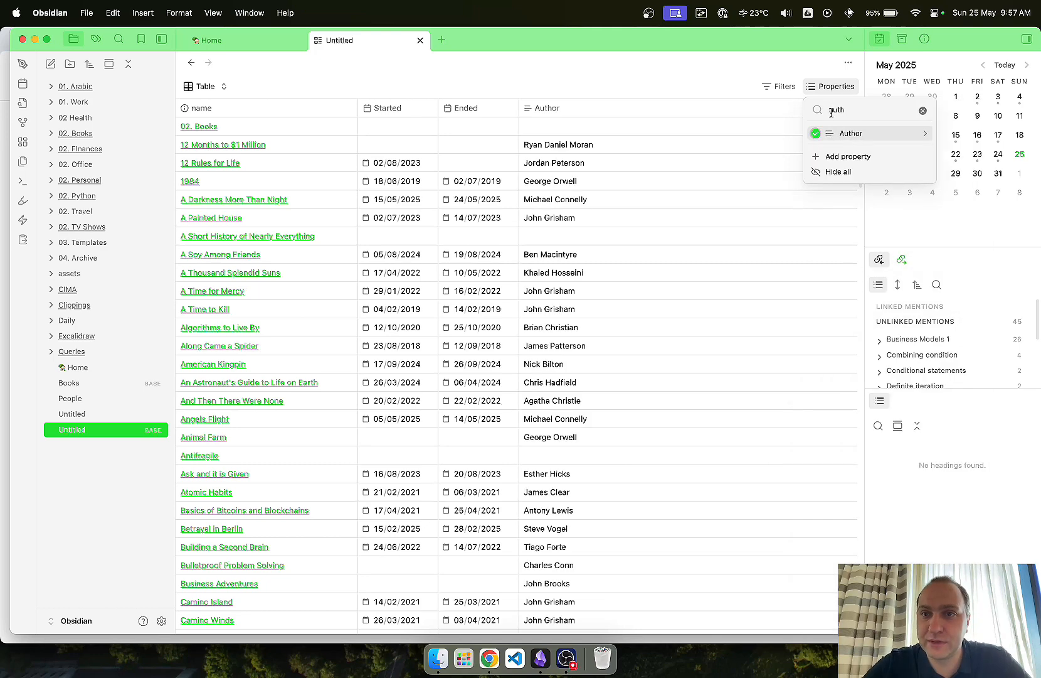
key("BackSpace")
key("BackSpace")
key("BackSpace")
key("BackSpace")
type("year")
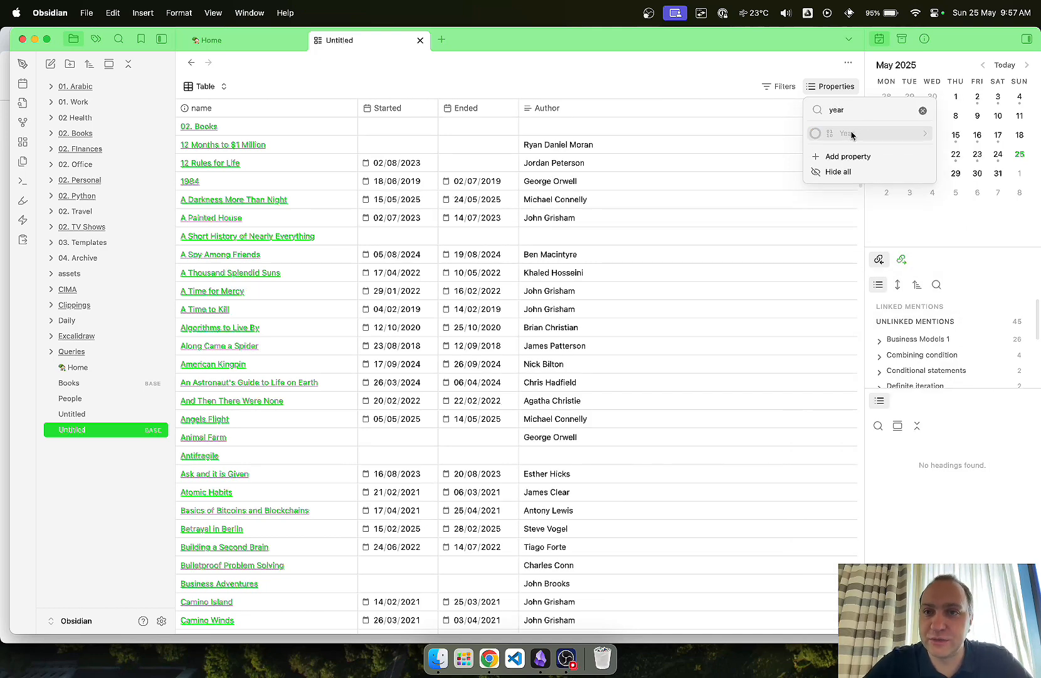
left_click(852, 134)
Step: Show the Pages property as a column and close the property list
key("BackSpace")
key("BackSpace")
key("BackSpace")
key("BackSpace")
type("page")
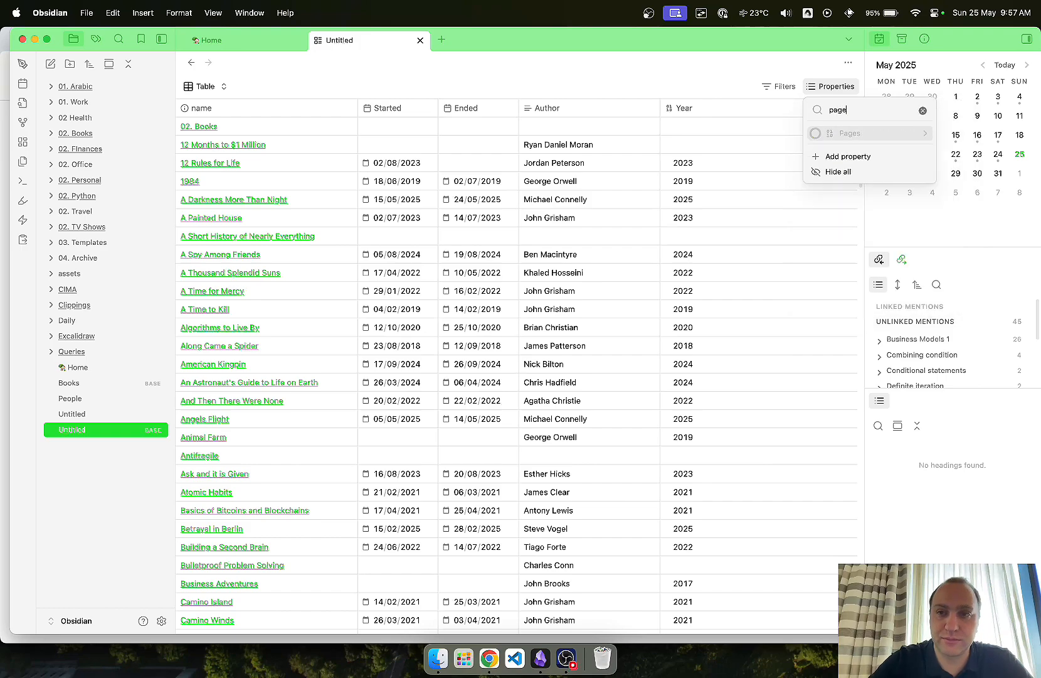
left_click(842, 134)
left_click(709, 83)
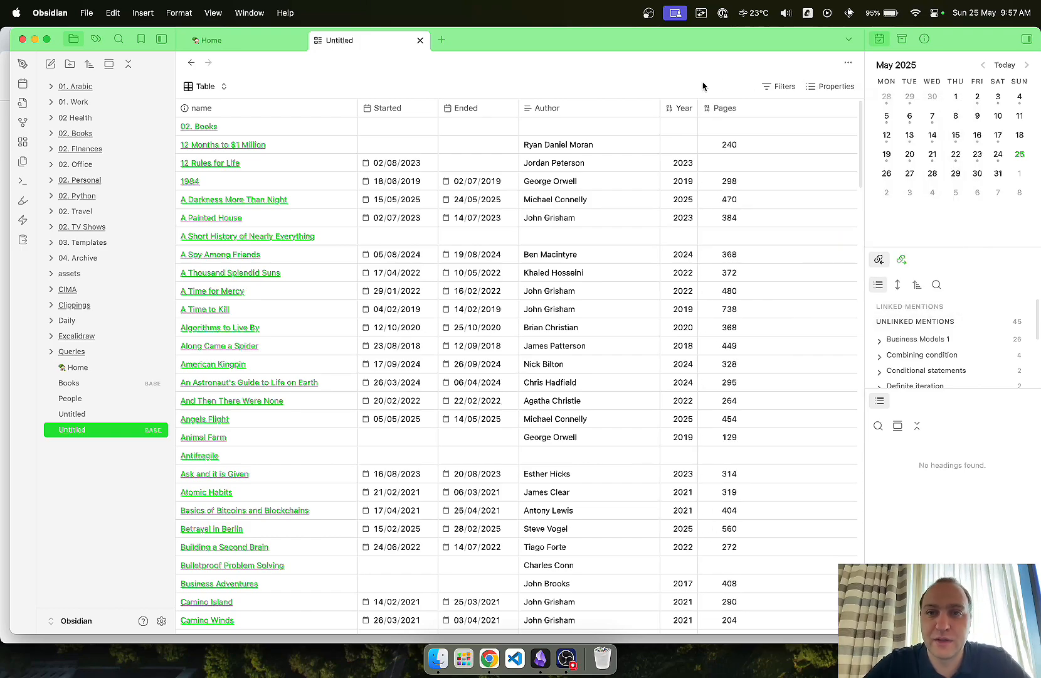
Step: Look through the book rows and move the Pages column between Author and Year
scroll(542, 356, "down", 20)
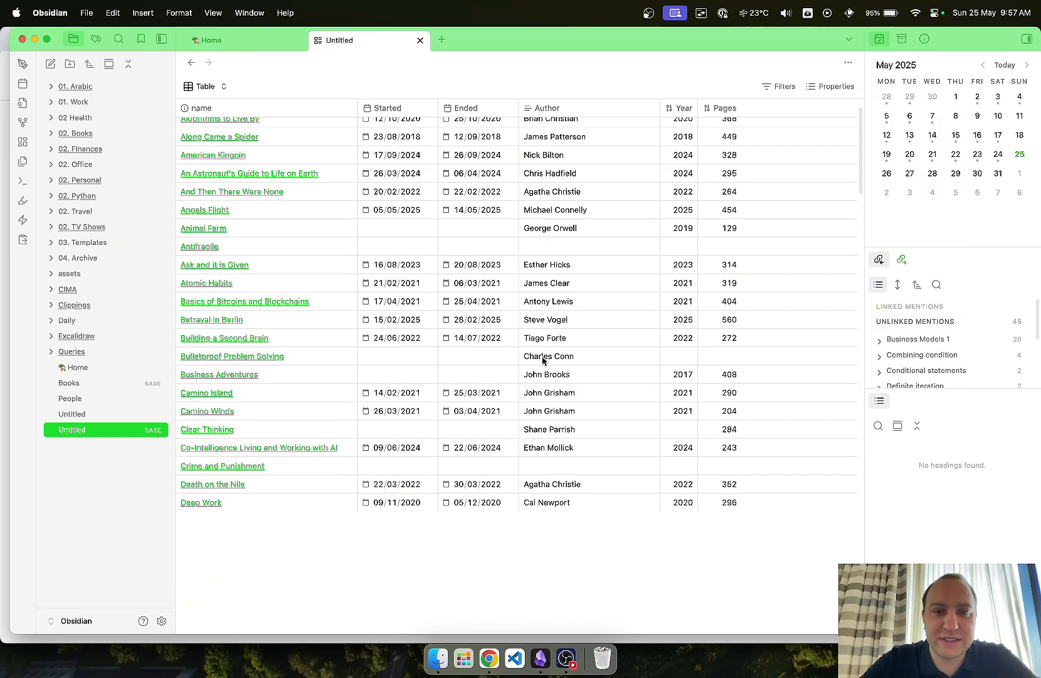
scroll(542, 356, "up", 20)
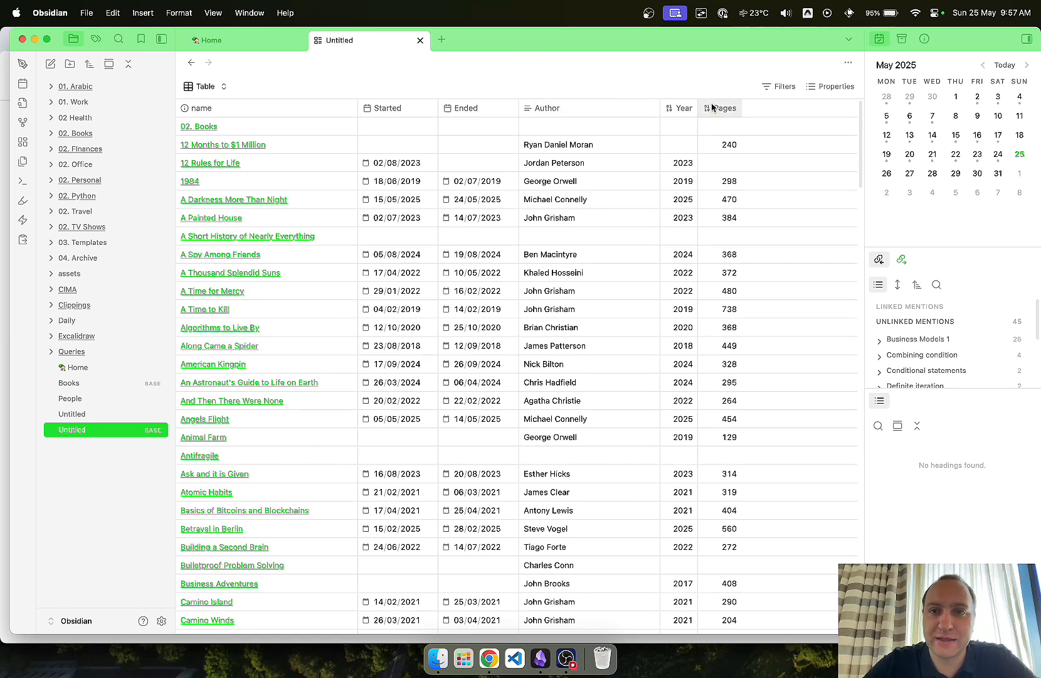
left_click_drag(713, 108, 554, 111)
mouse_move(631, 118)
left_mouse_down()
mouse_move(360, 105)
mouse_move(618, 112)
left_mouse_up()
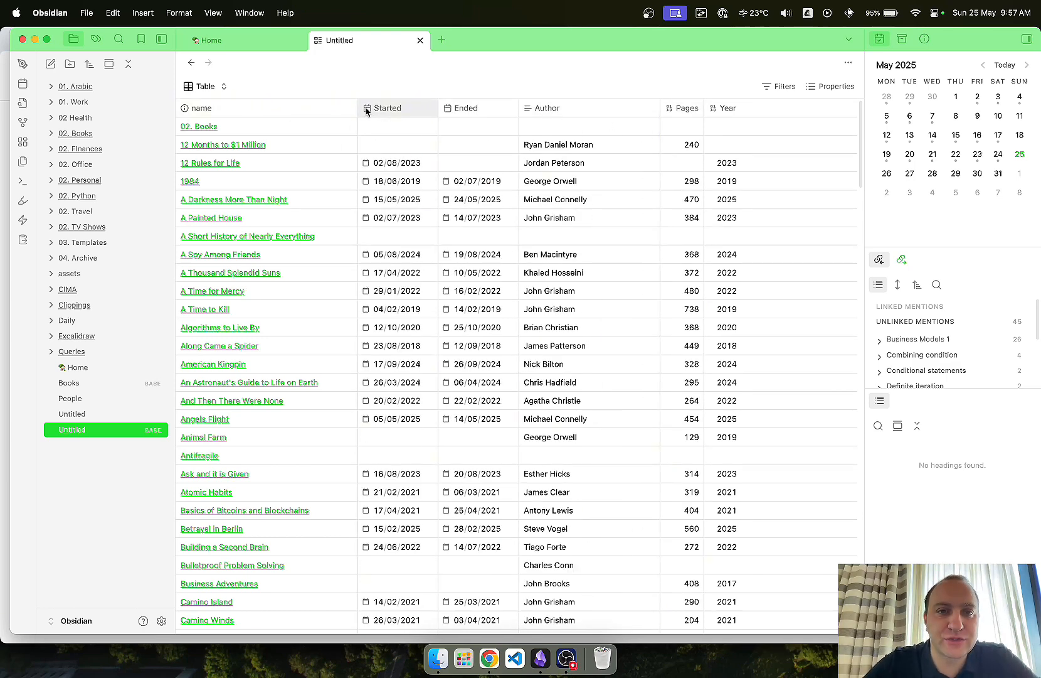
Step: Sort the books by the Started date in descending order
left_click(393, 110)
left_click(393, 110)
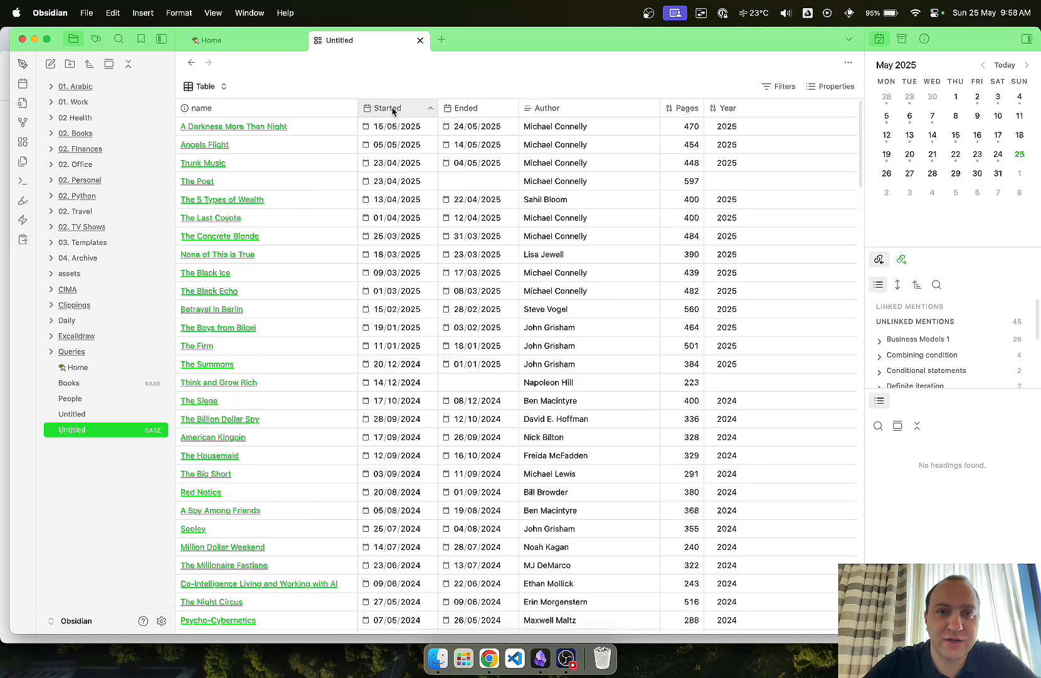
Step: Try sorting the table by the Ended, Author and Pages columns
left_click(471, 109)
left_click(470, 111)
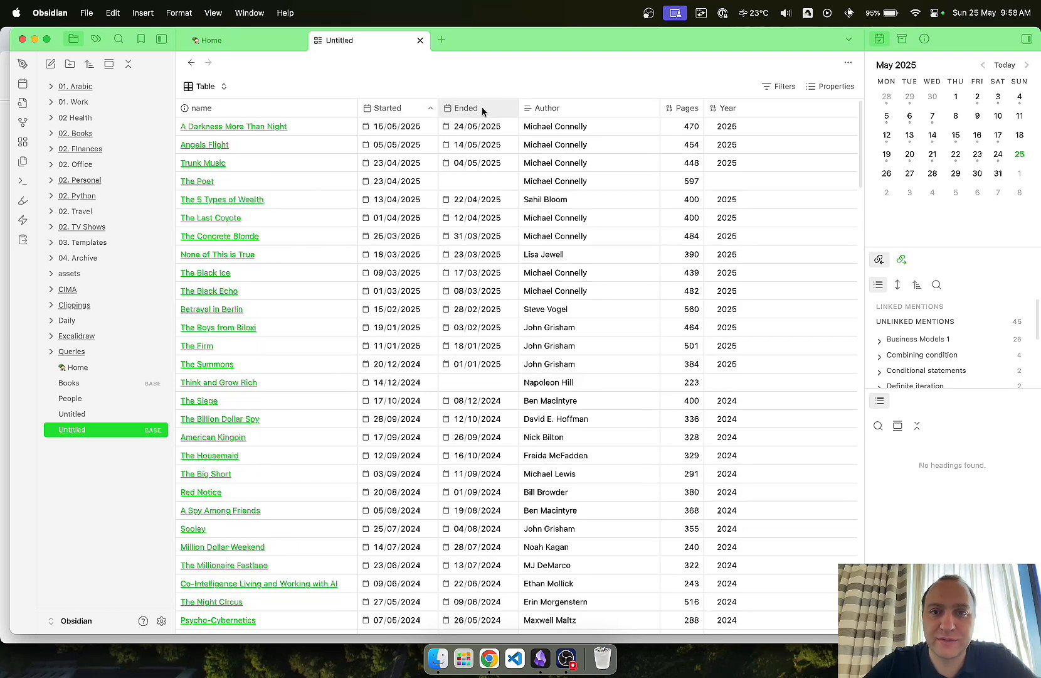
left_click(547, 110)
left_click(547, 110)
left_click(535, 108)
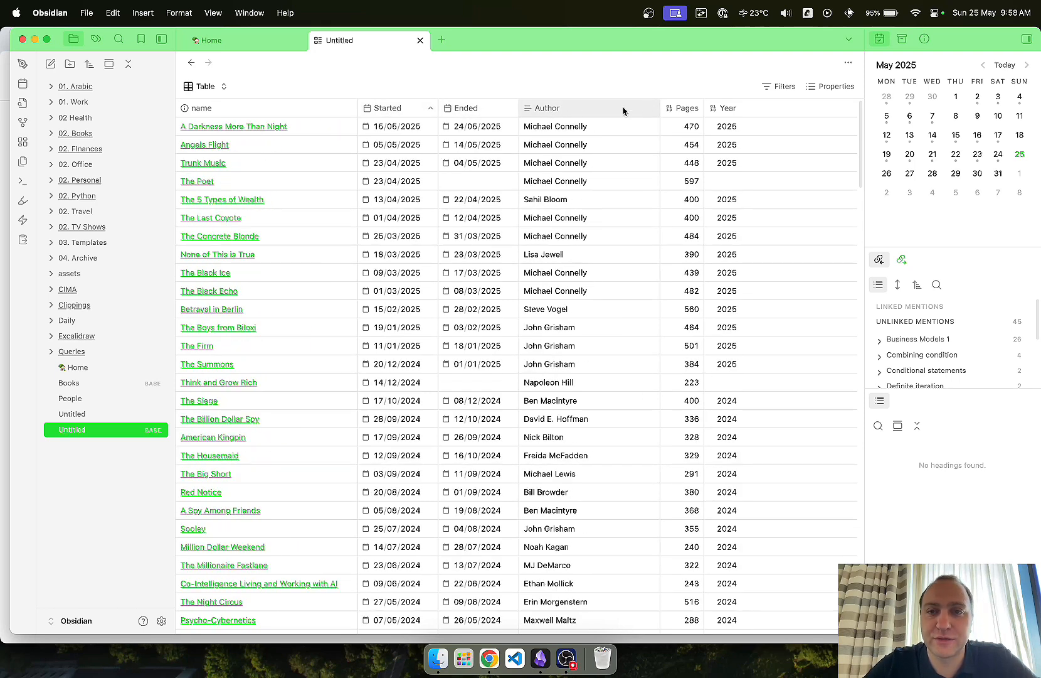
left_click(680, 113)
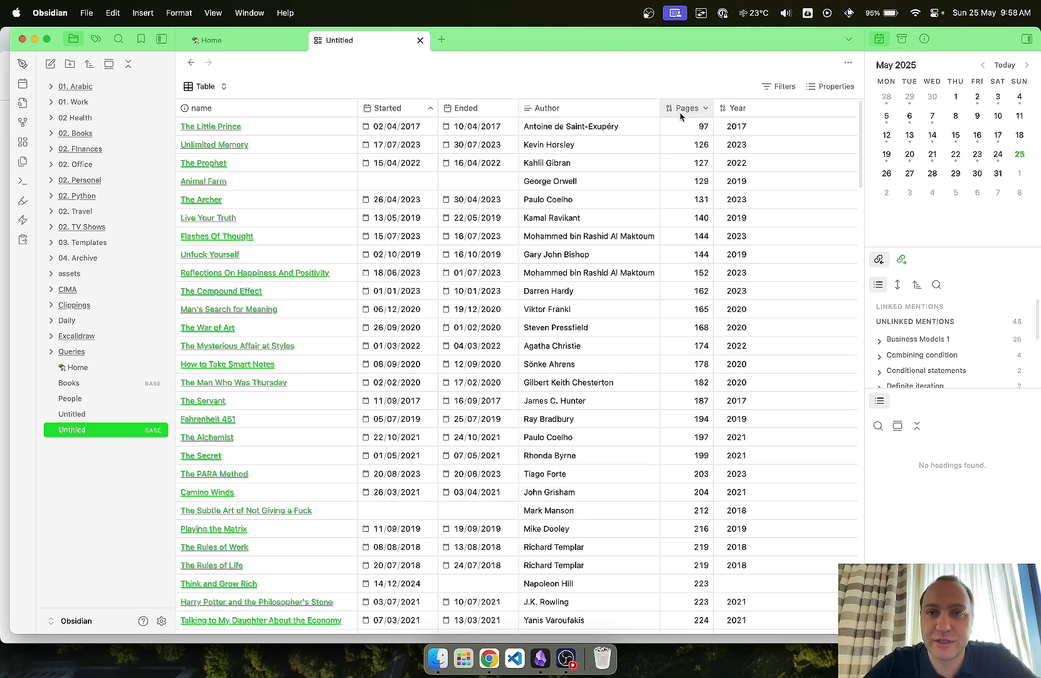
left_click(680, 111)
Step: Cycle the Year column through its sort orders to sort the books by year
left_click(740, 111)
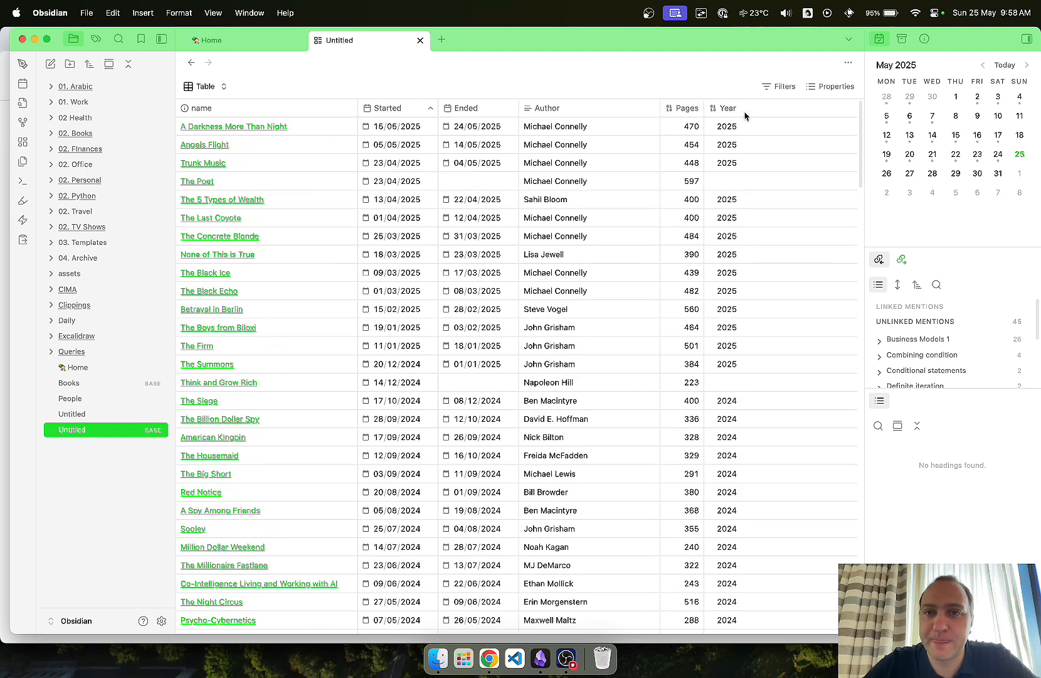
left_click(727, 111)
left_click(722, 112)
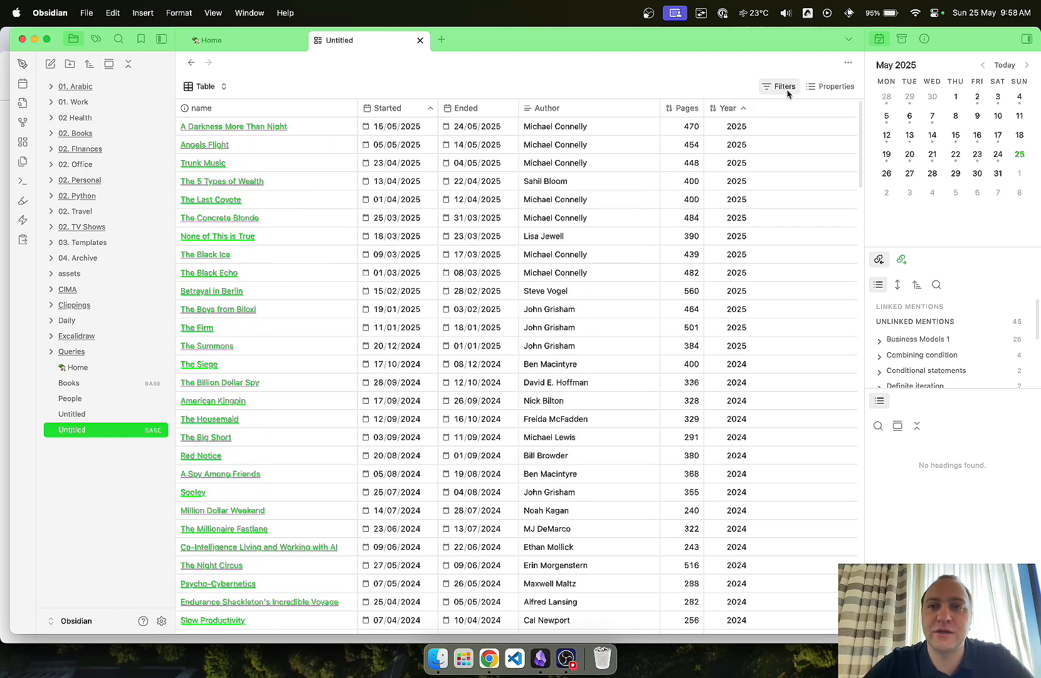
left_click(726, 112)
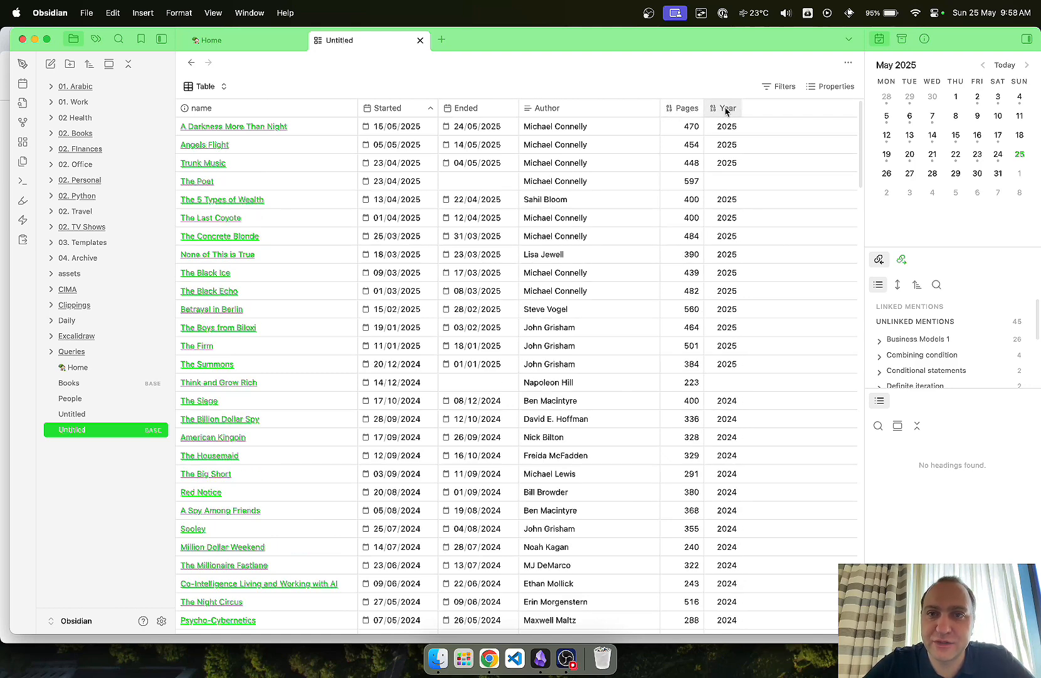
Step: Add a filter to the current view that keeps only books whose Year equals 2025
left_click(781, 86)
left_click(755, 202)
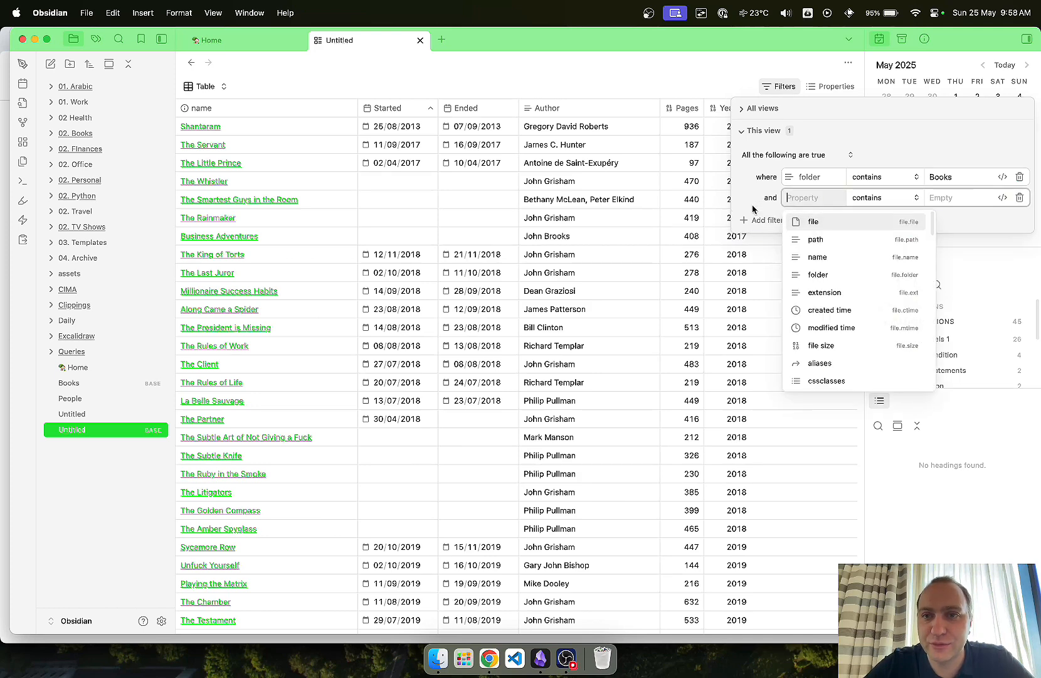
type("year")
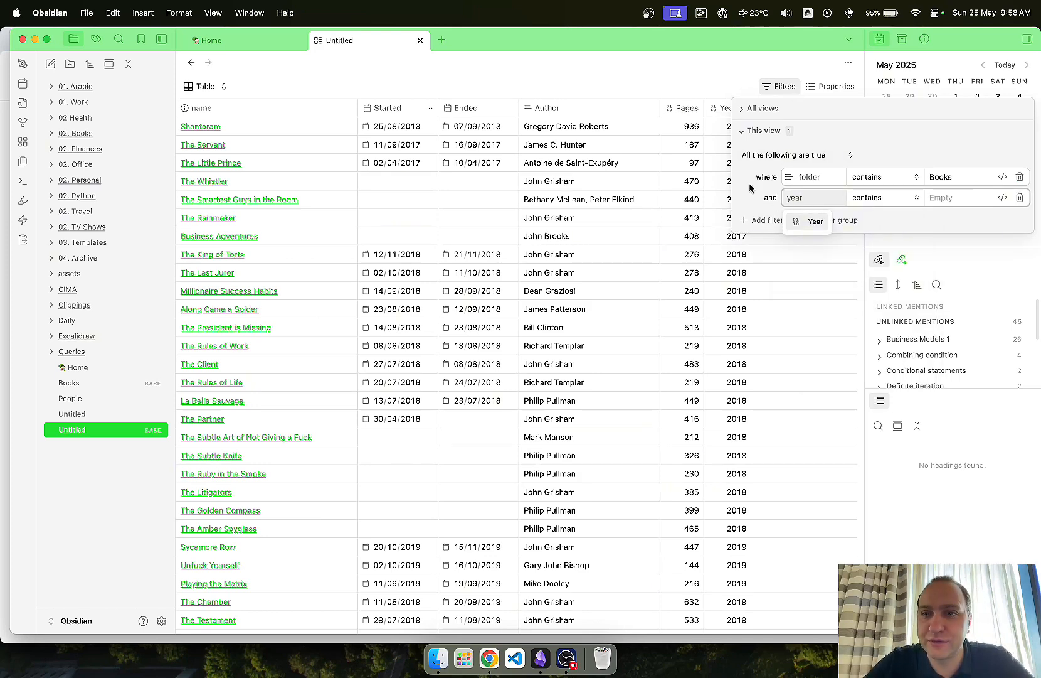
left_click(796, 221)
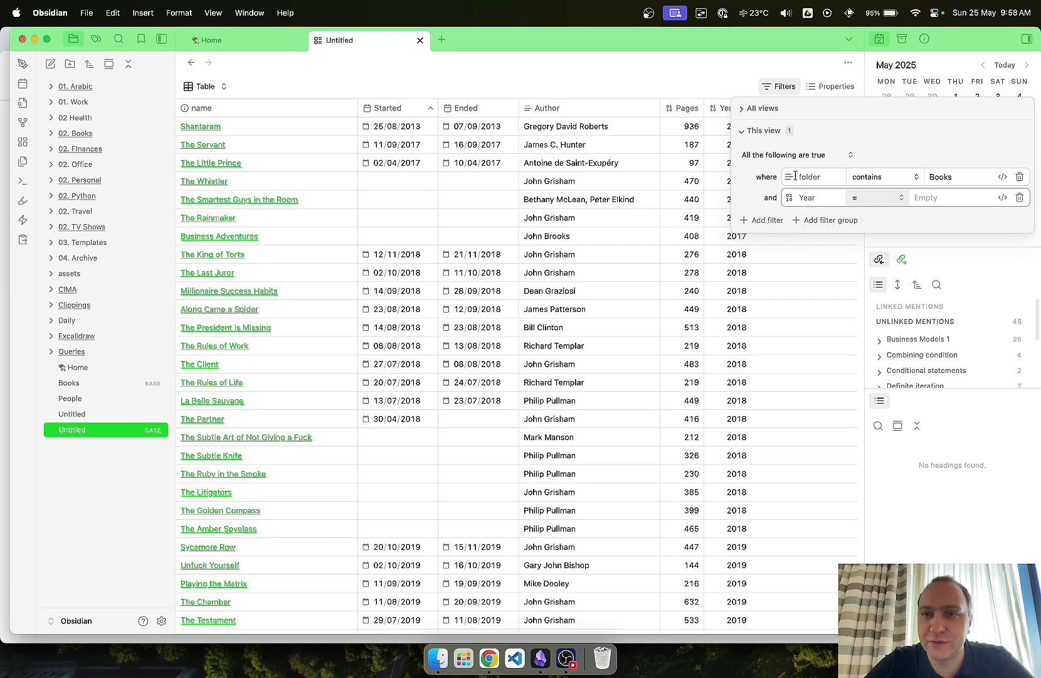
left_click(948, 199)
type("2025")
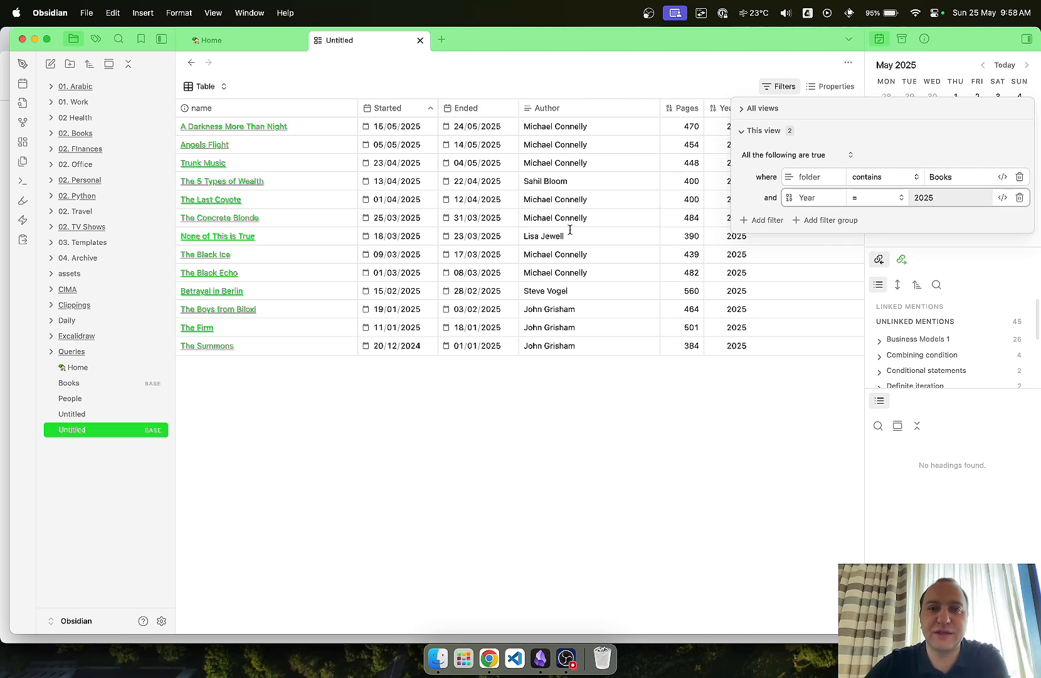
left_click(672, 462)
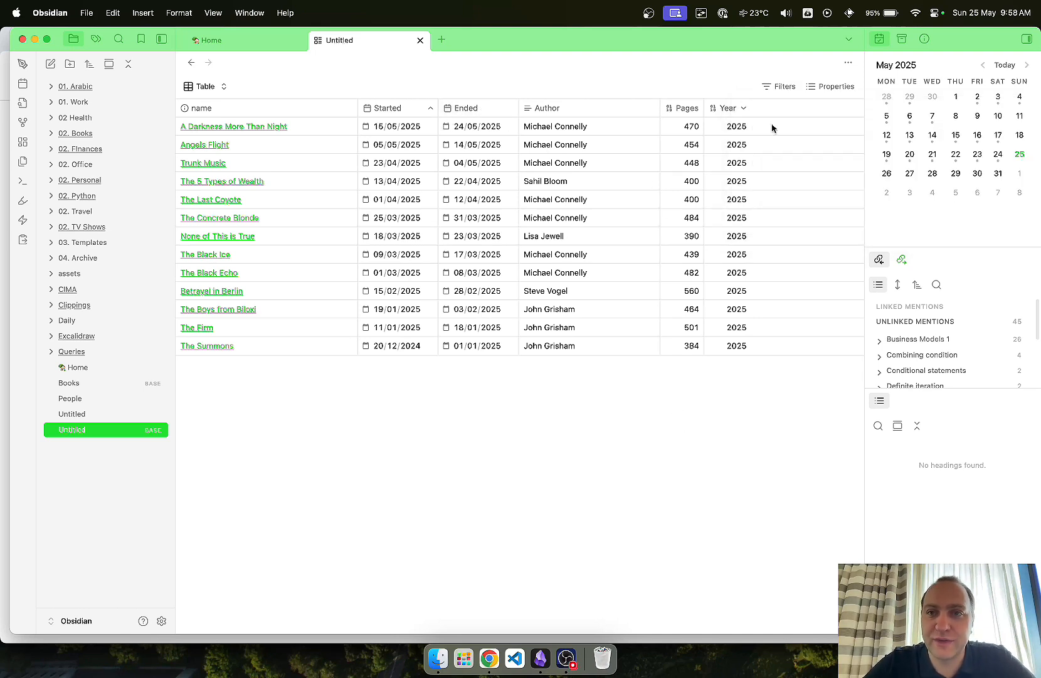
Step: Change the Year filter's value to 2024
left_click(780, 87)
left_click(947, 197)
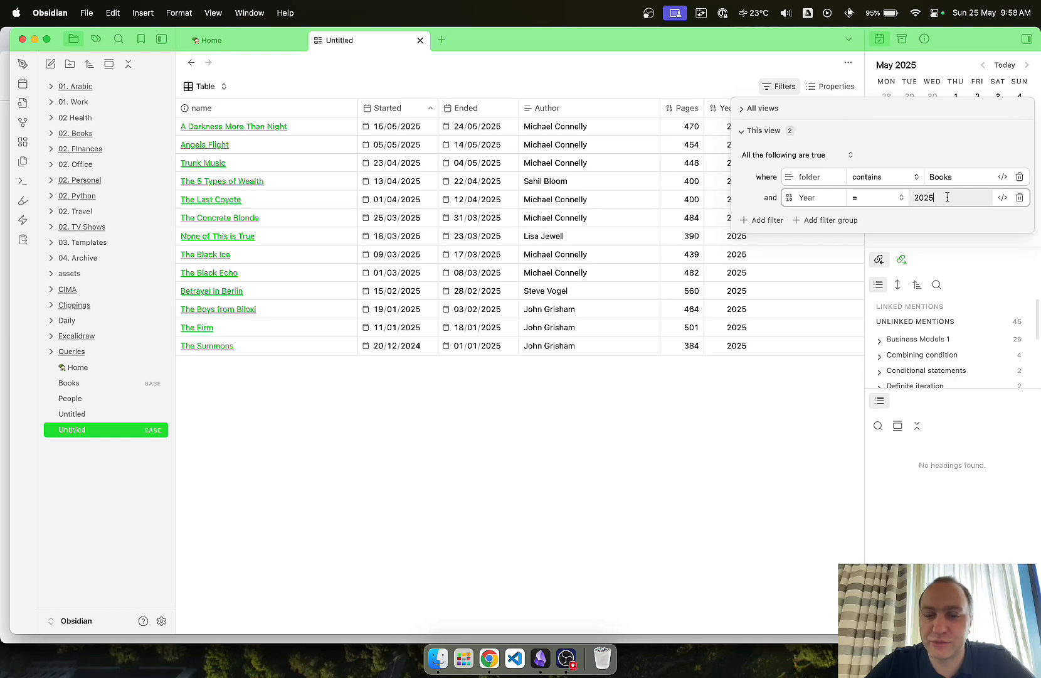
type("4")
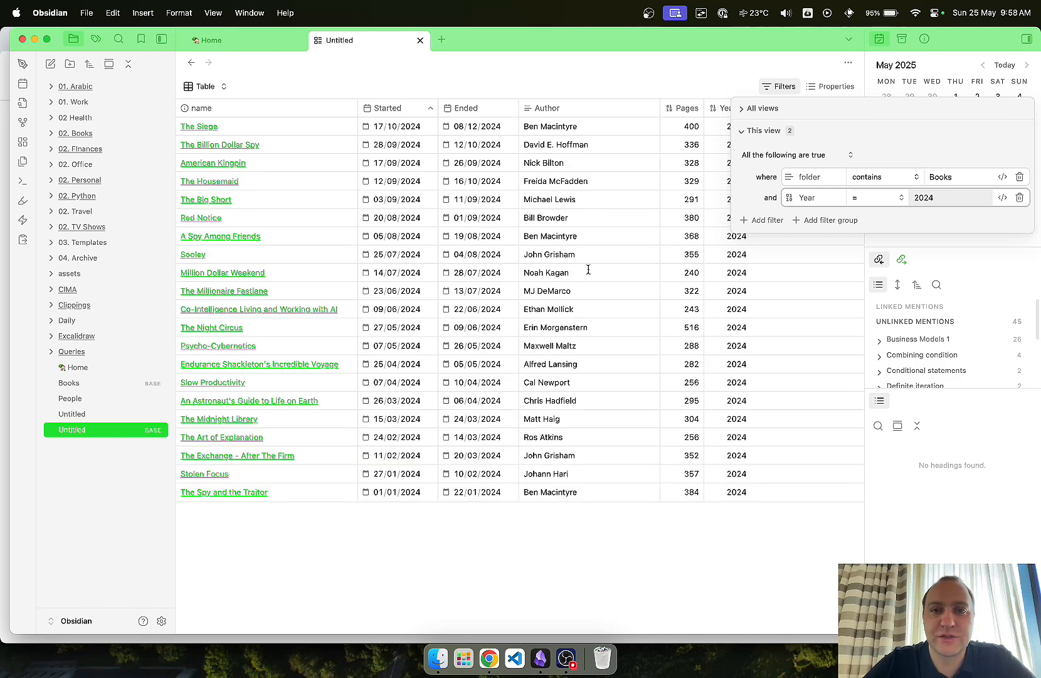
left_click(564, 549)
Step: Add another filter to the current view so that Author contains Ben Macintyre
left_click(776, 88)
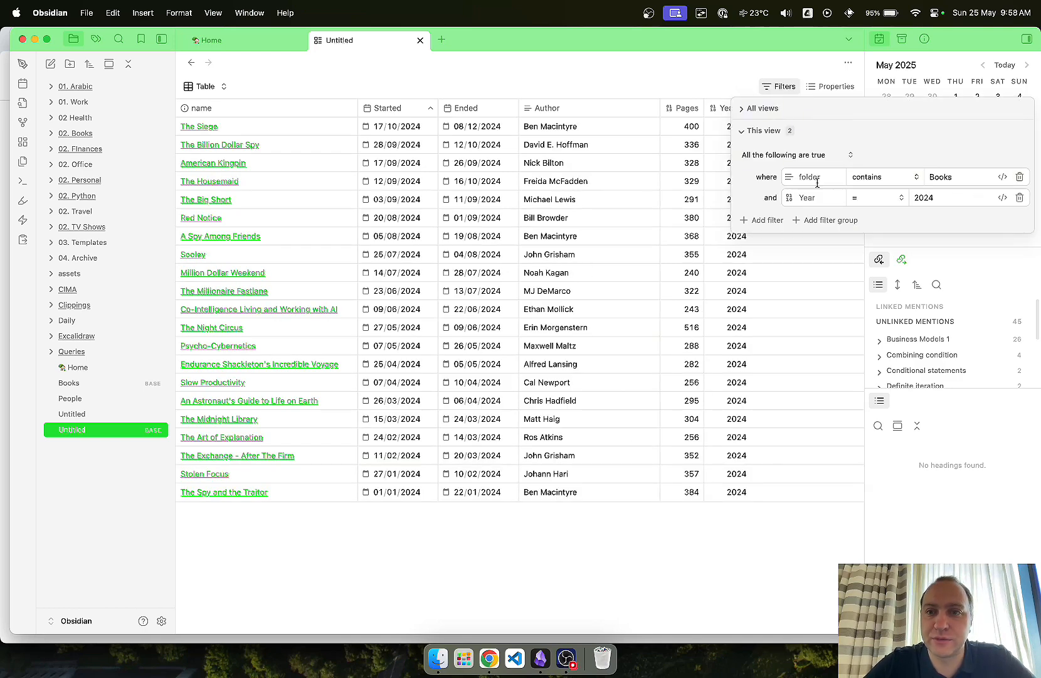
left_click(781, 218)
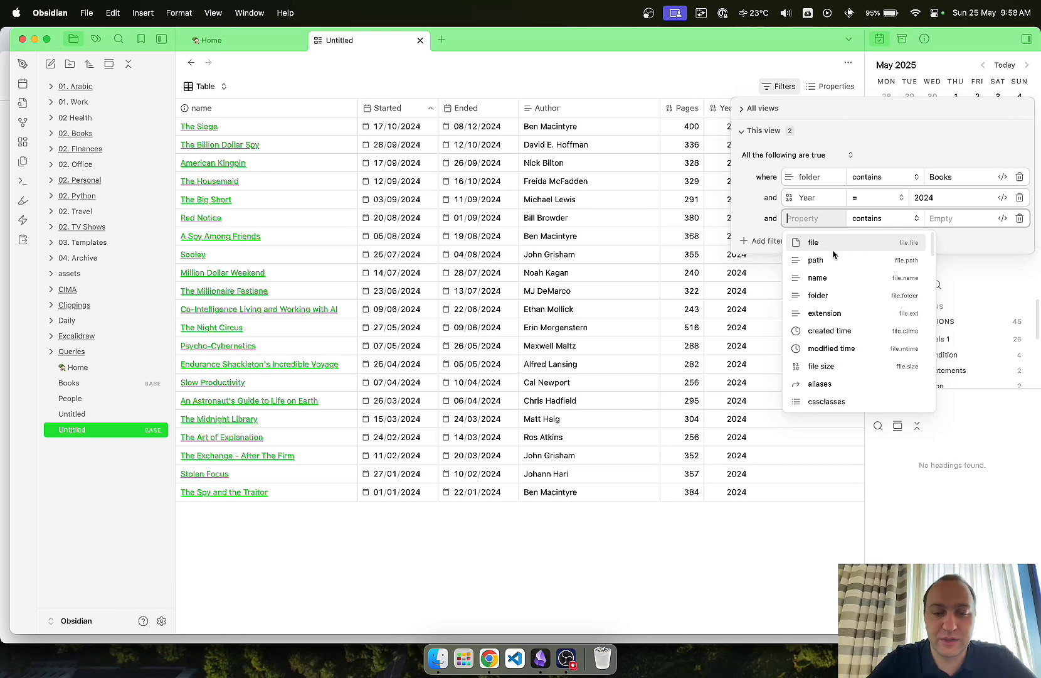
type("auth")
key("Return")
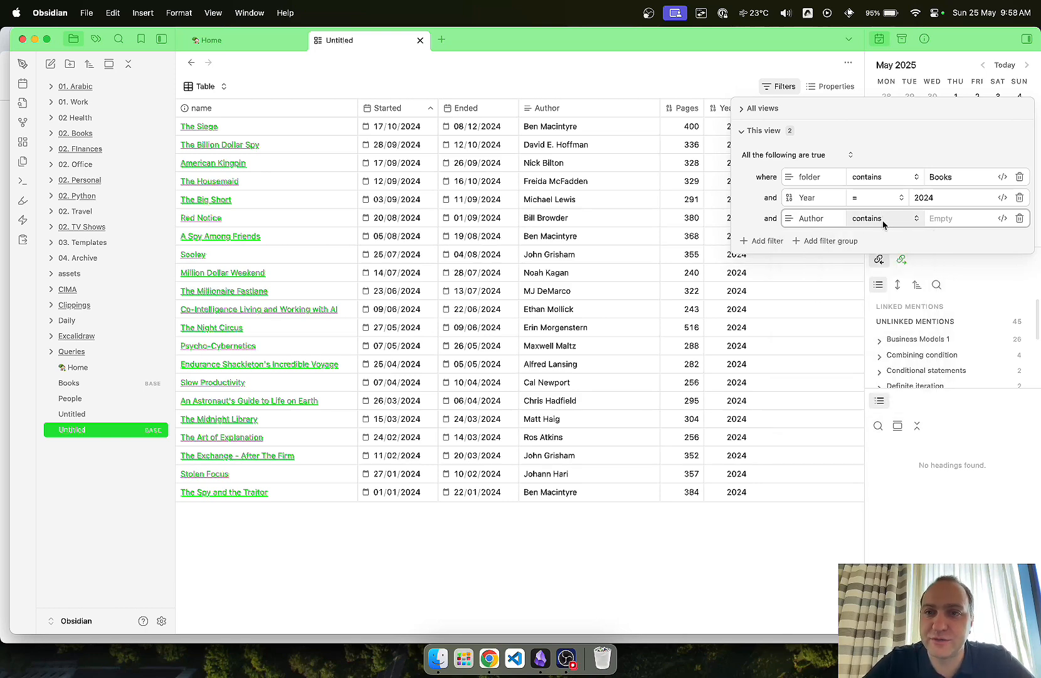
left_click(943, 221)
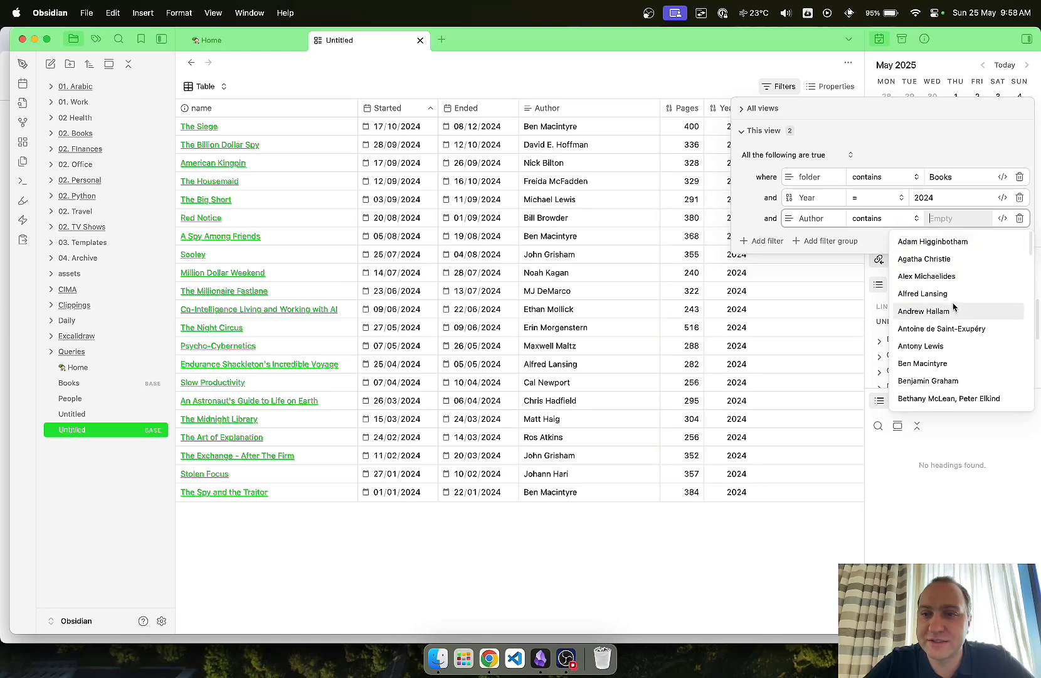
scroll(957, 377, "down", 1)
scroll(957, 373, "down", 5)
scroll(956, 362, "up", 8)
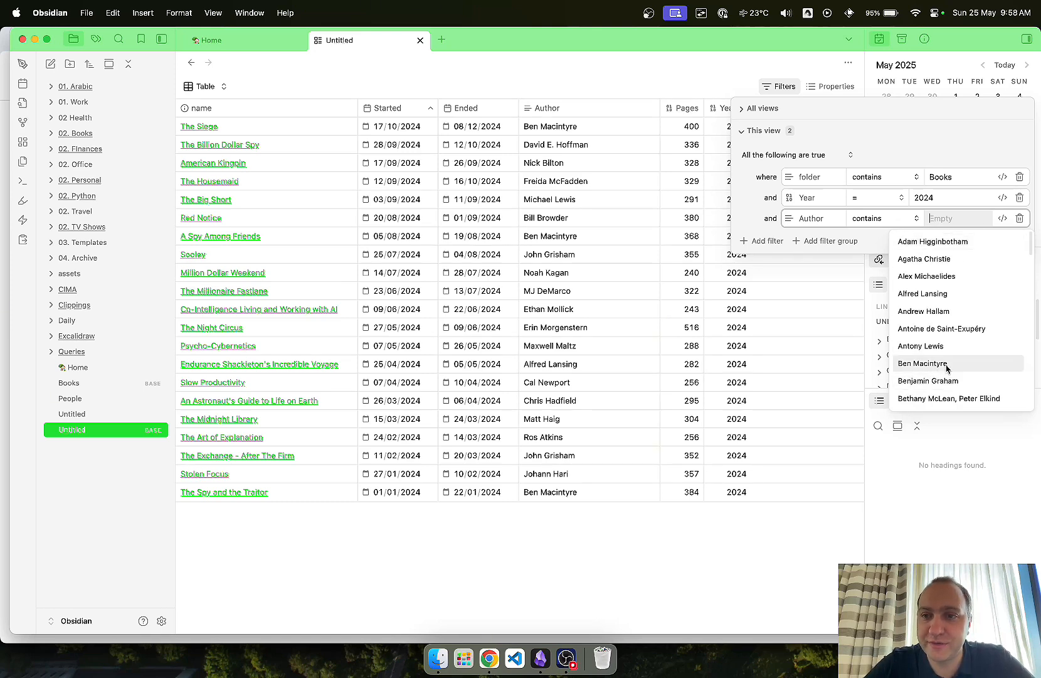
left_click(947, 365)
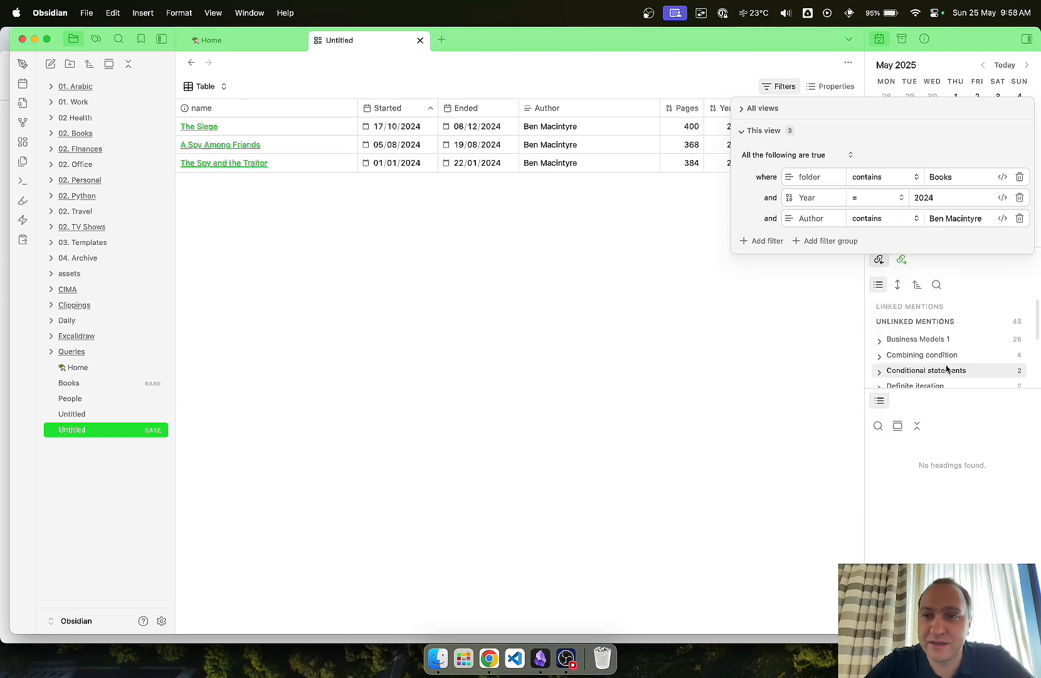
left_click(601, 486)
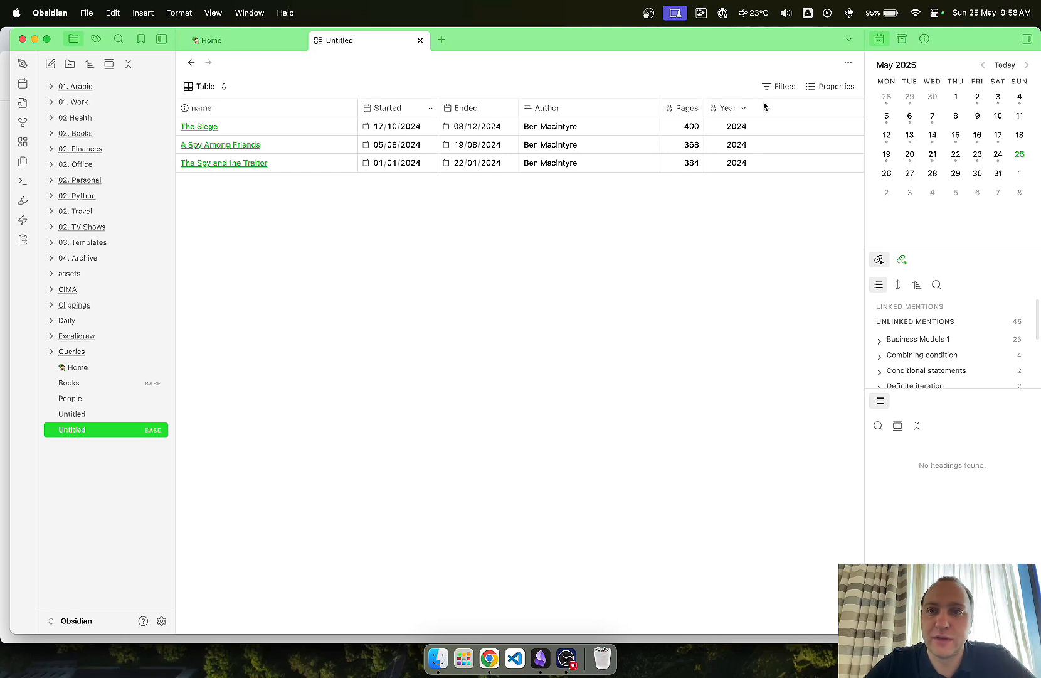
Step: Delete the Author and Year filters from the current view, keeping only the Books folder filter
left_click(778, 87)
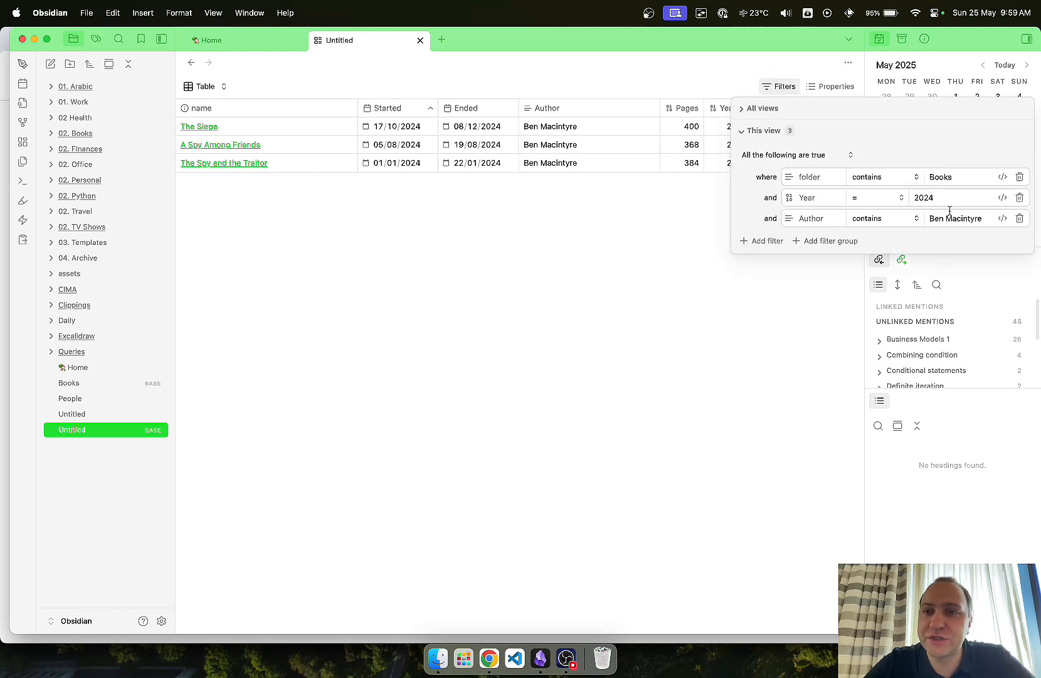
left_click(1020, 218)
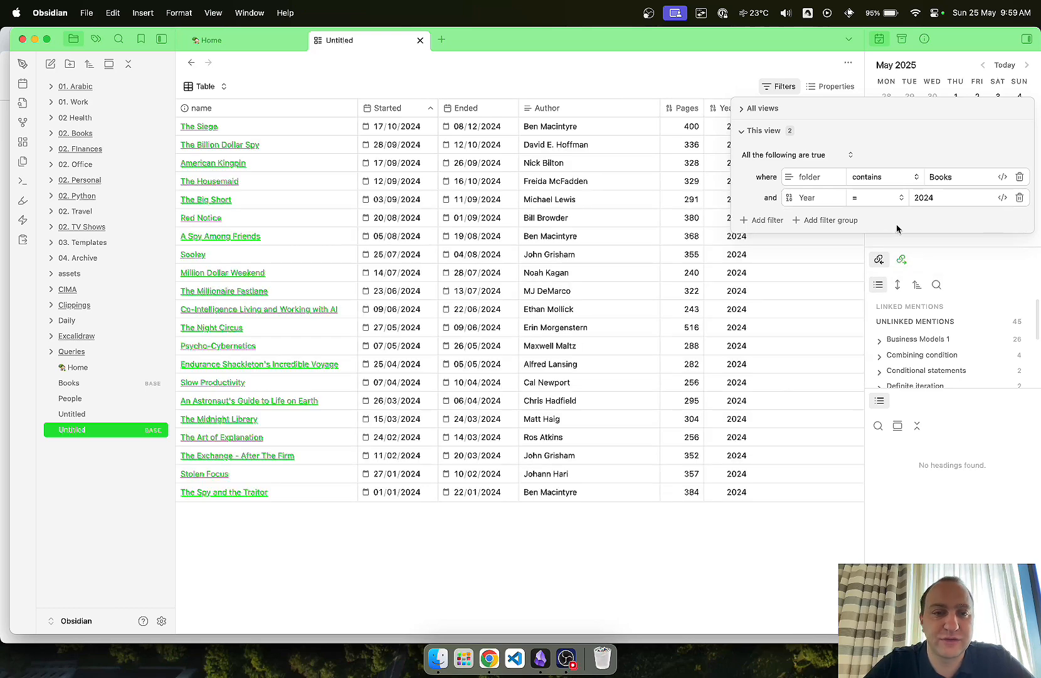
left_click(1020, 198)
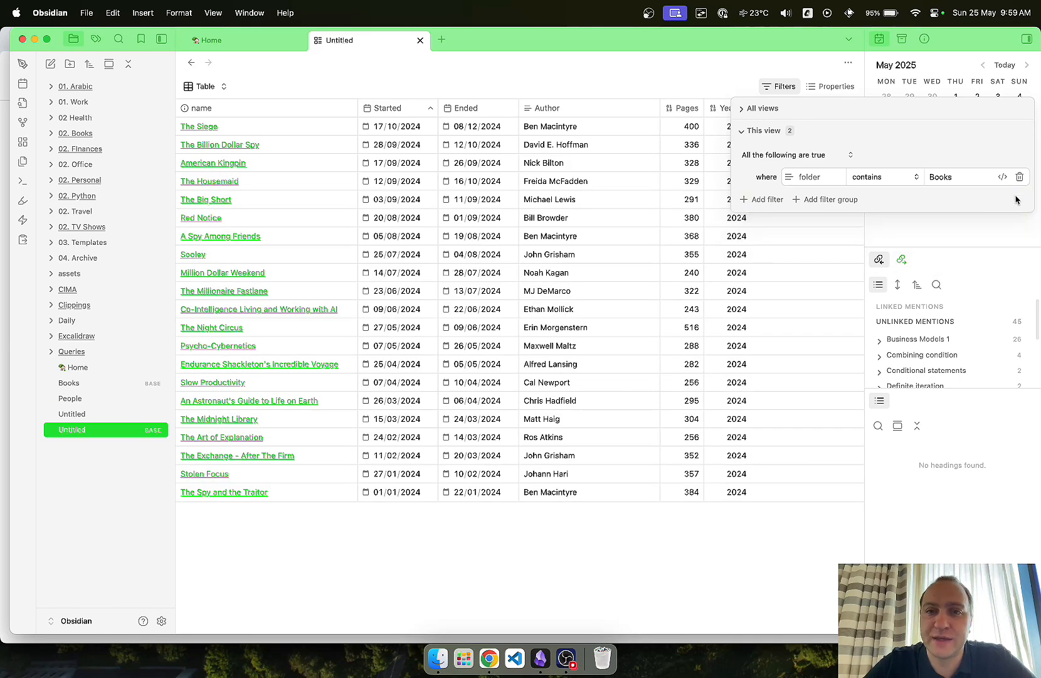
left_click(614, 80)
left_click(780, 86)
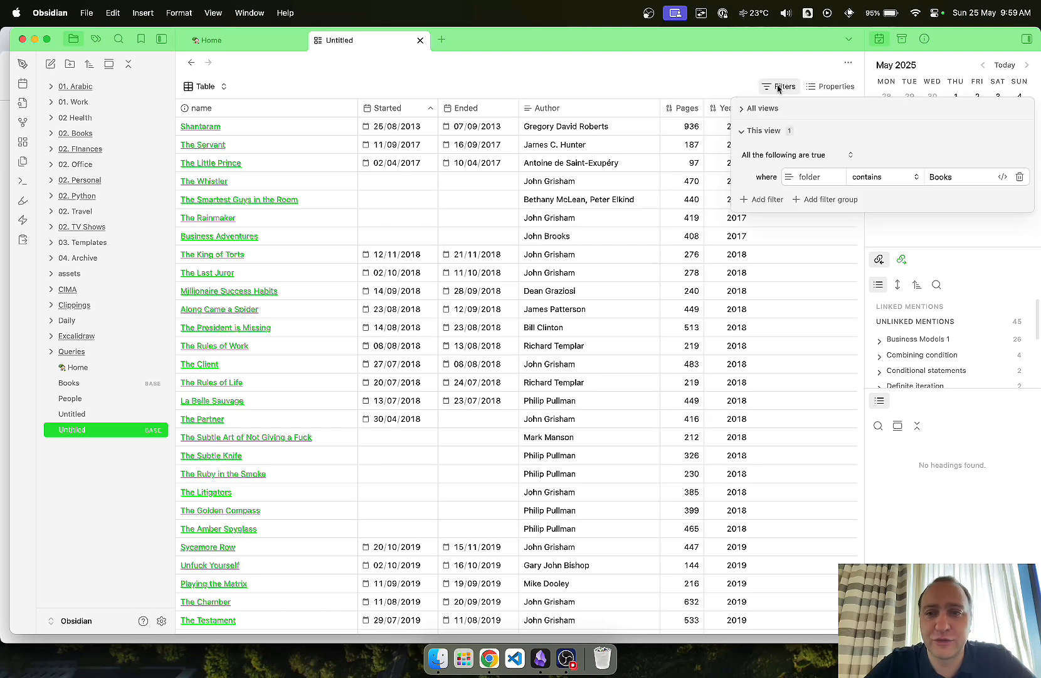
left_click(643, 79)
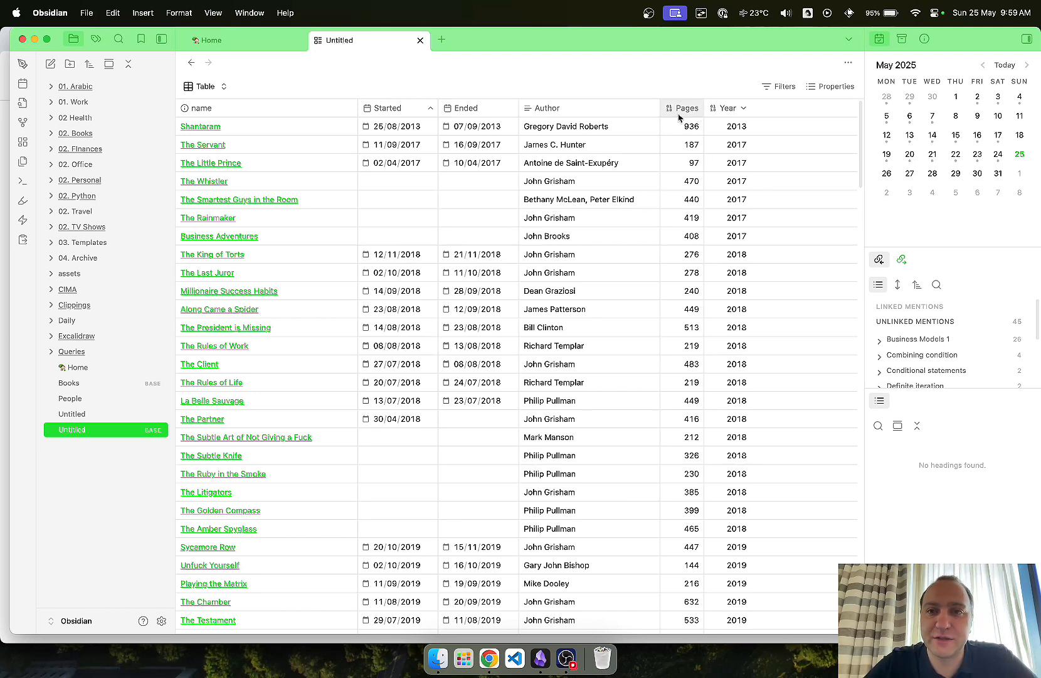
Step: Add a new formula property to the book table, leaving its default name and an empty formula
left_click(784, 87)
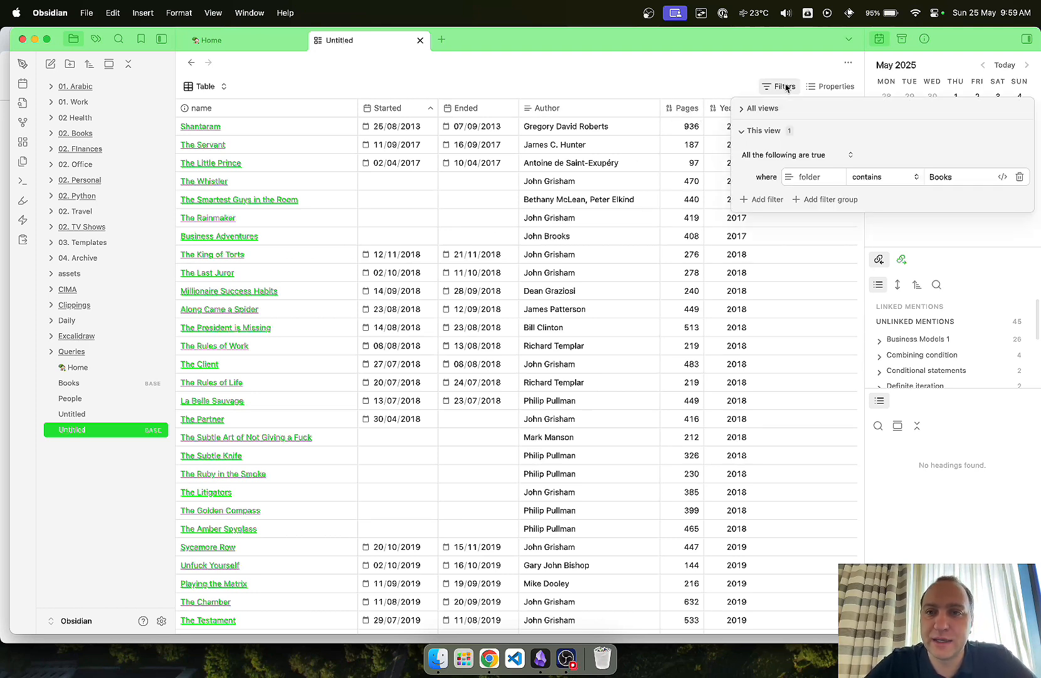
left_click(732, 88)
left_click(827, 88)
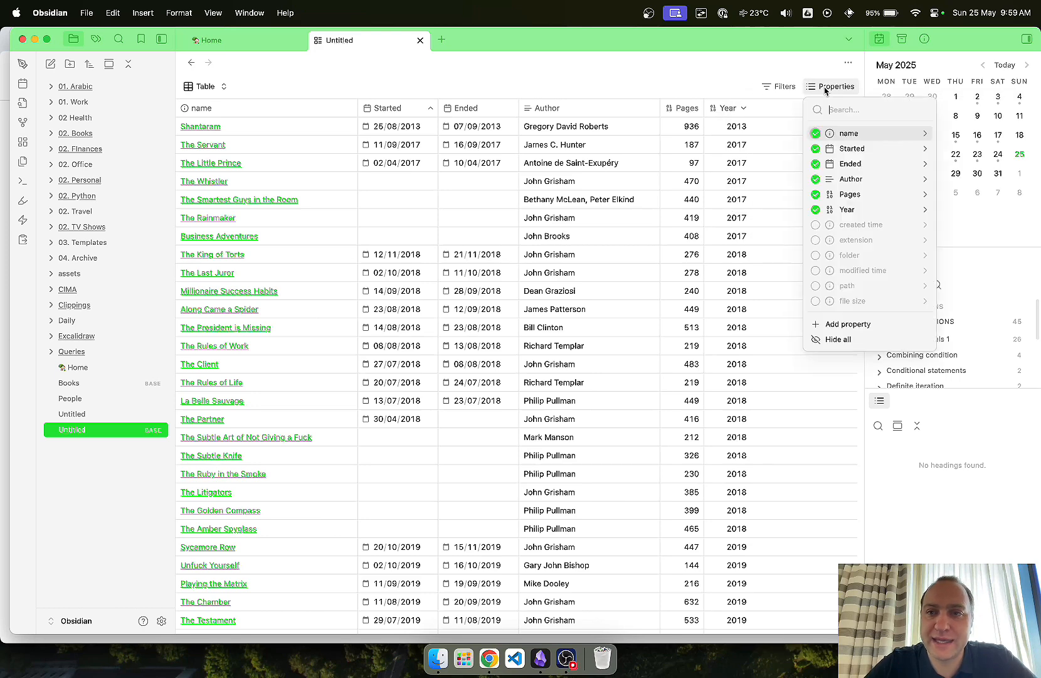
left_click(883, 324)
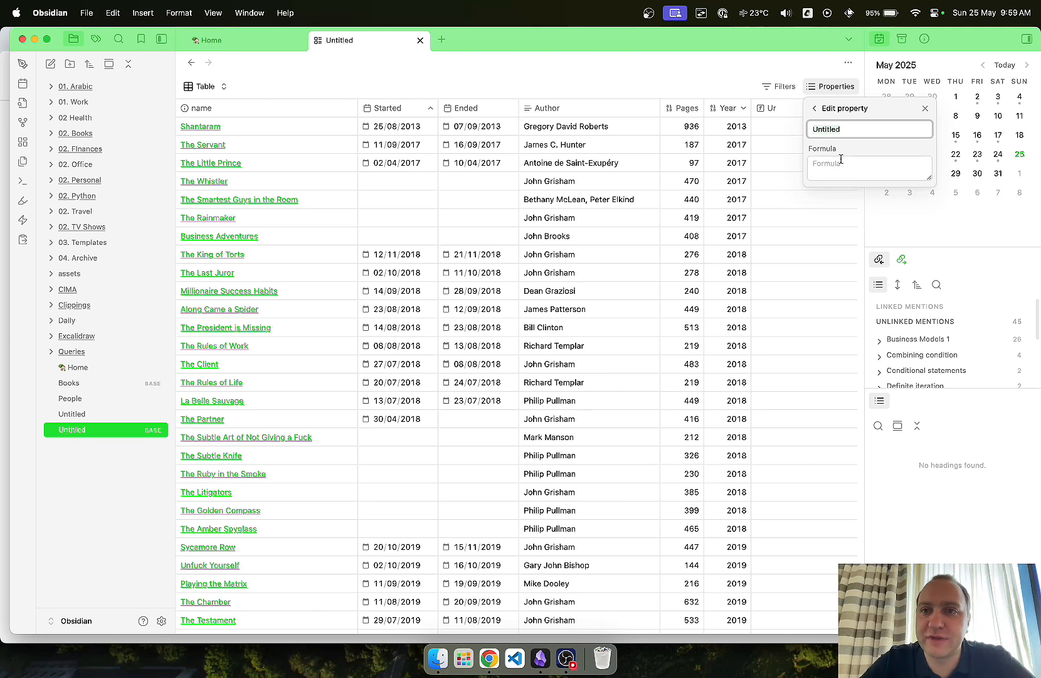
left_click(742, 85)
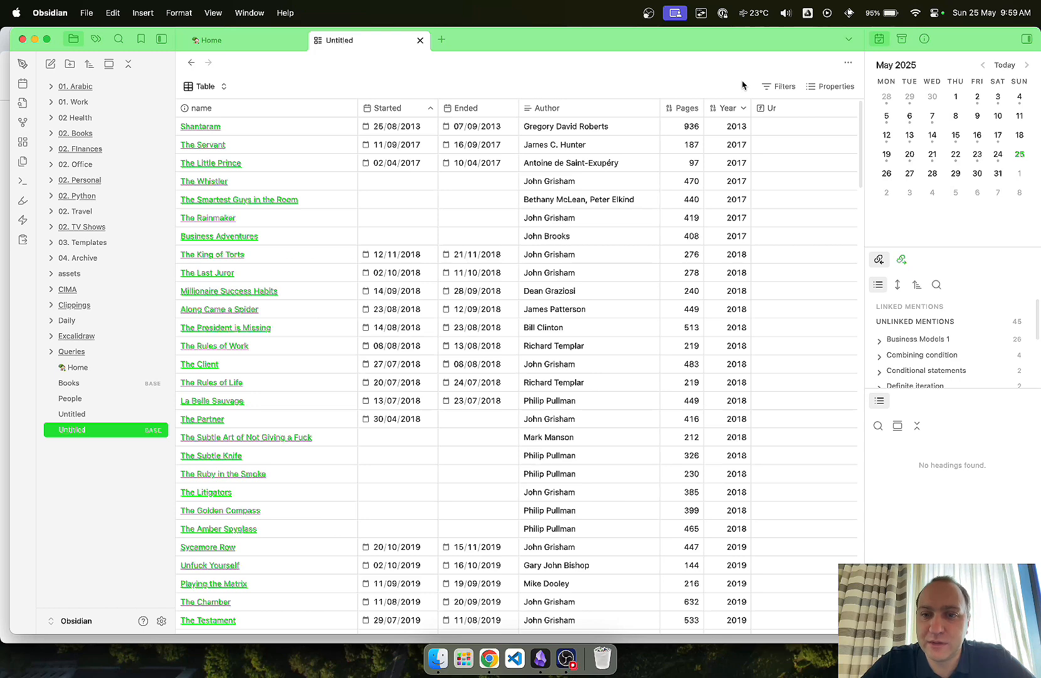
left_click(811, 87)
left_click(710, 82)
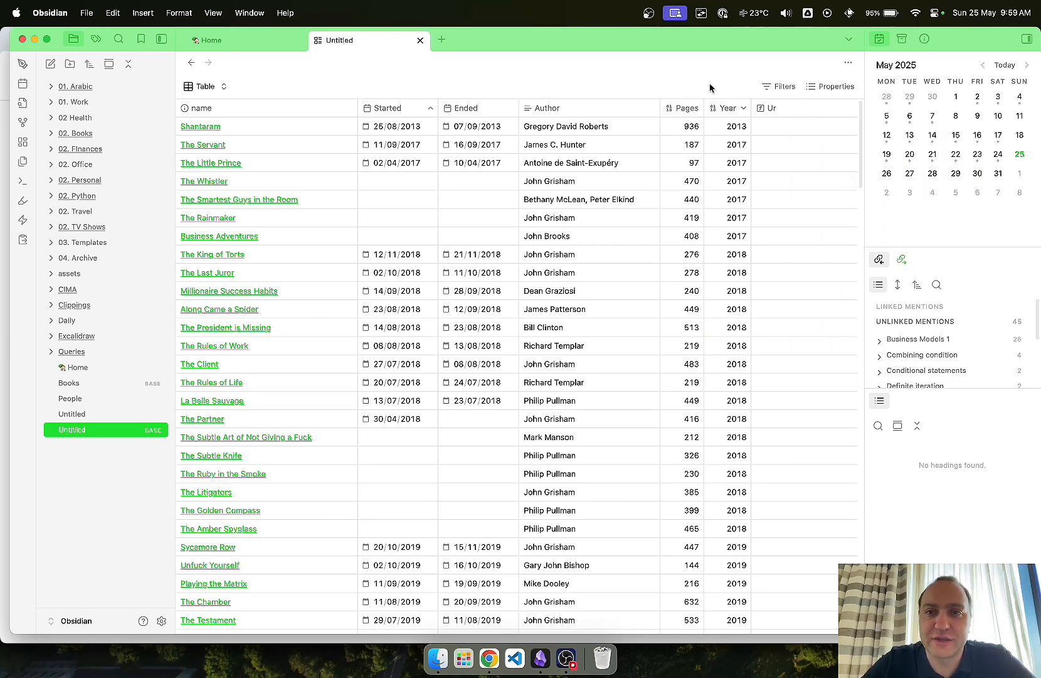
Step: Switch to the PKM Weekly newsletter in Chrome and read through its Obsidian section
key("super+Tab")
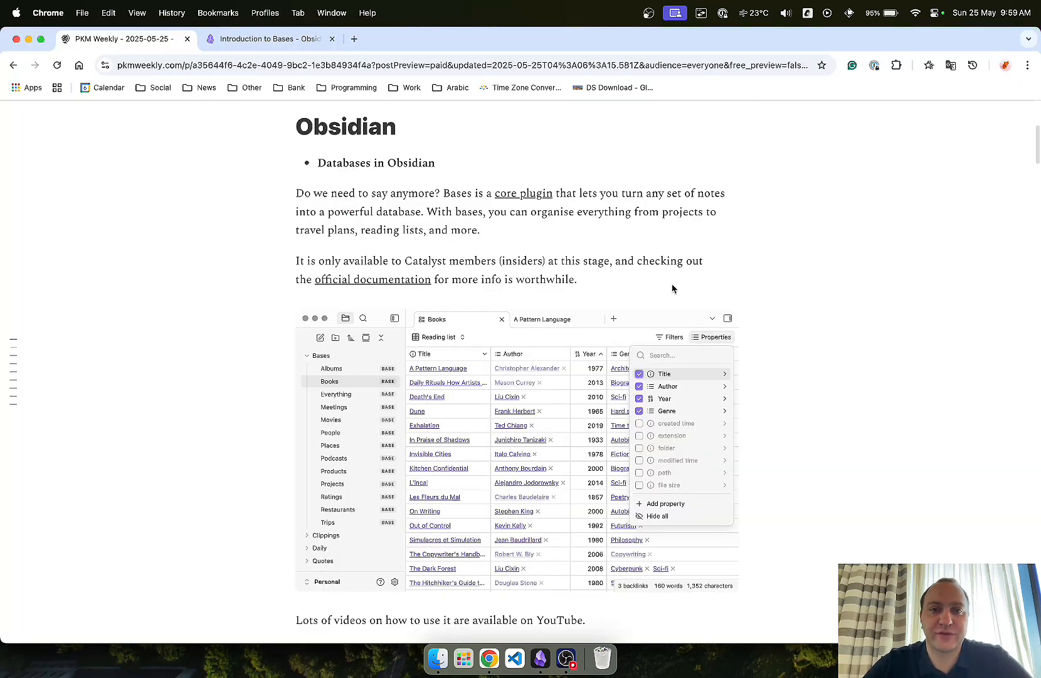
scroll(672, 285, "down", 2)
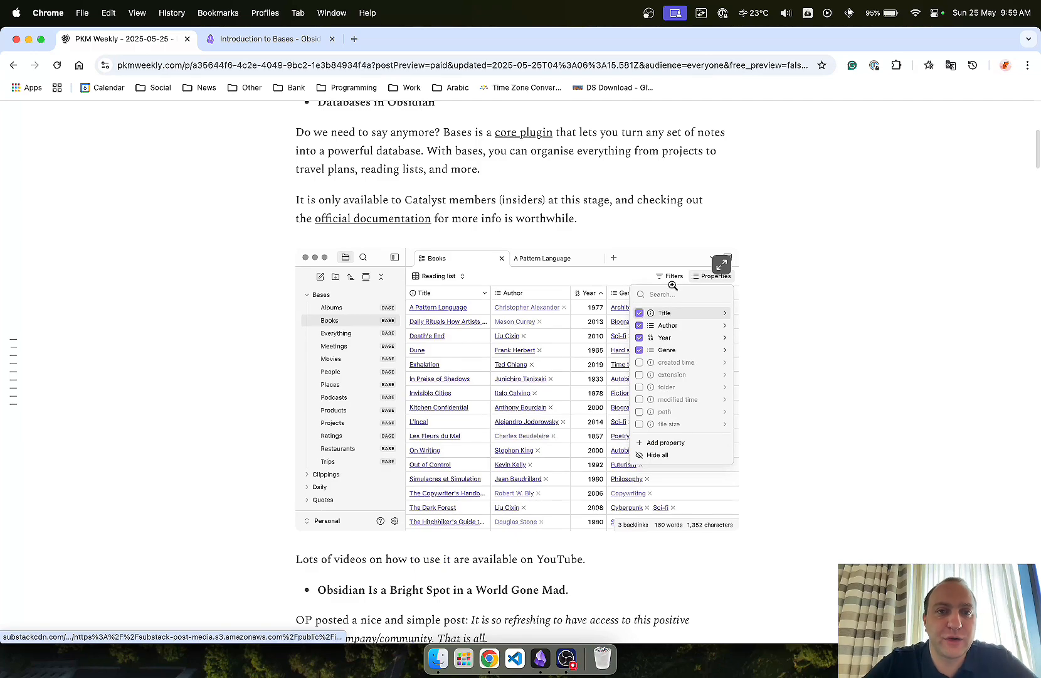
scroll(887, 346, "down", 5)
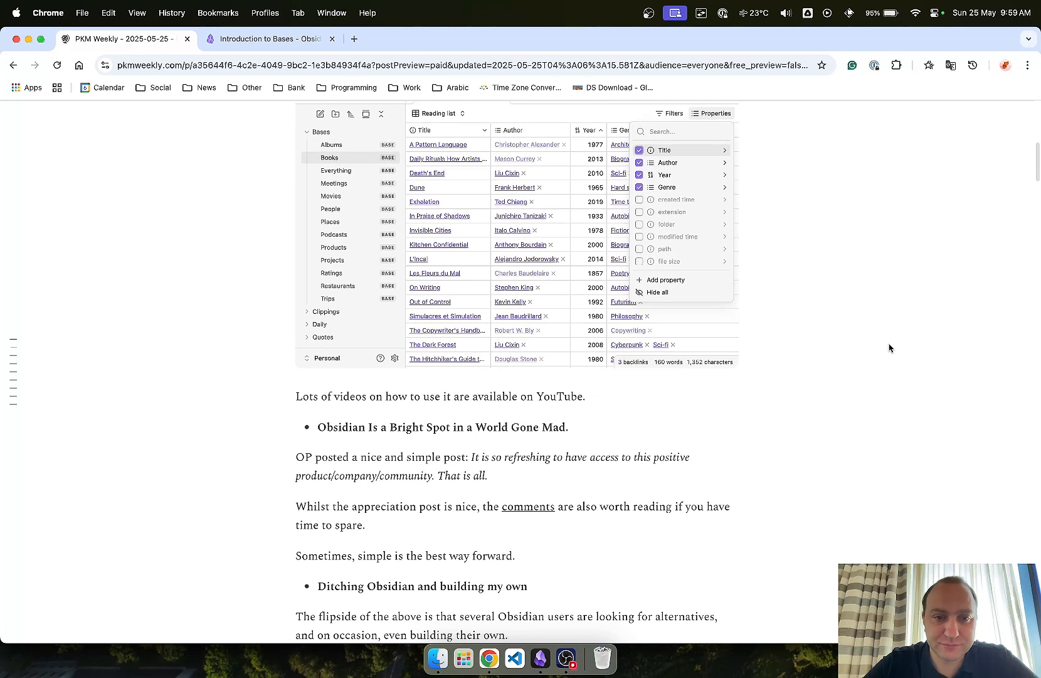
scroll(889, 347, "down", 5)
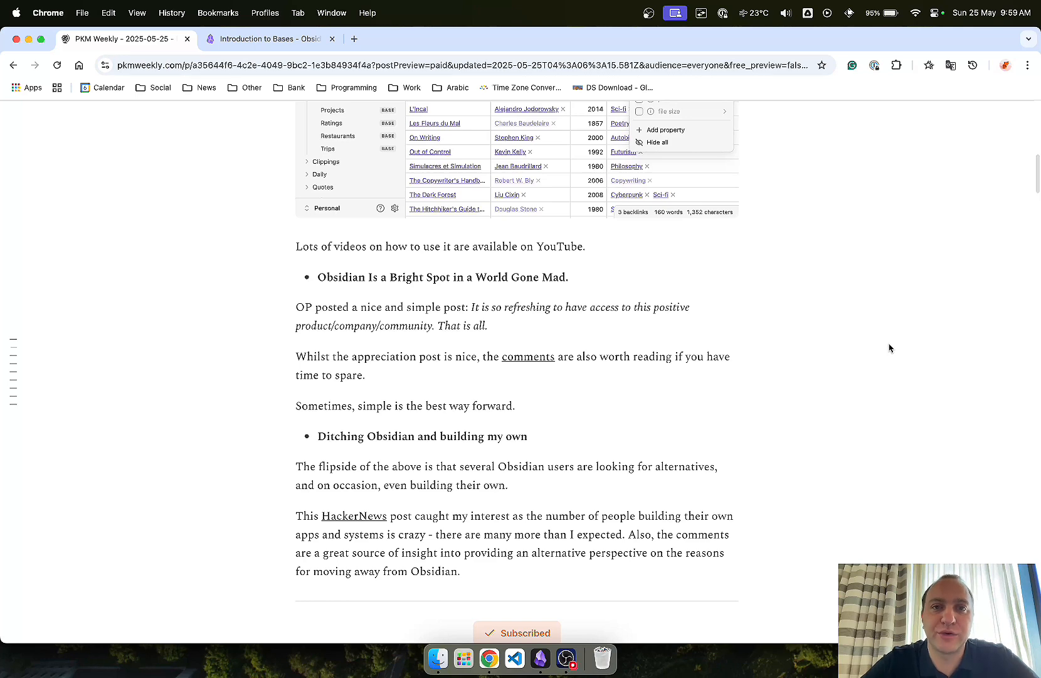
scroll(890, 348, "down", 2)
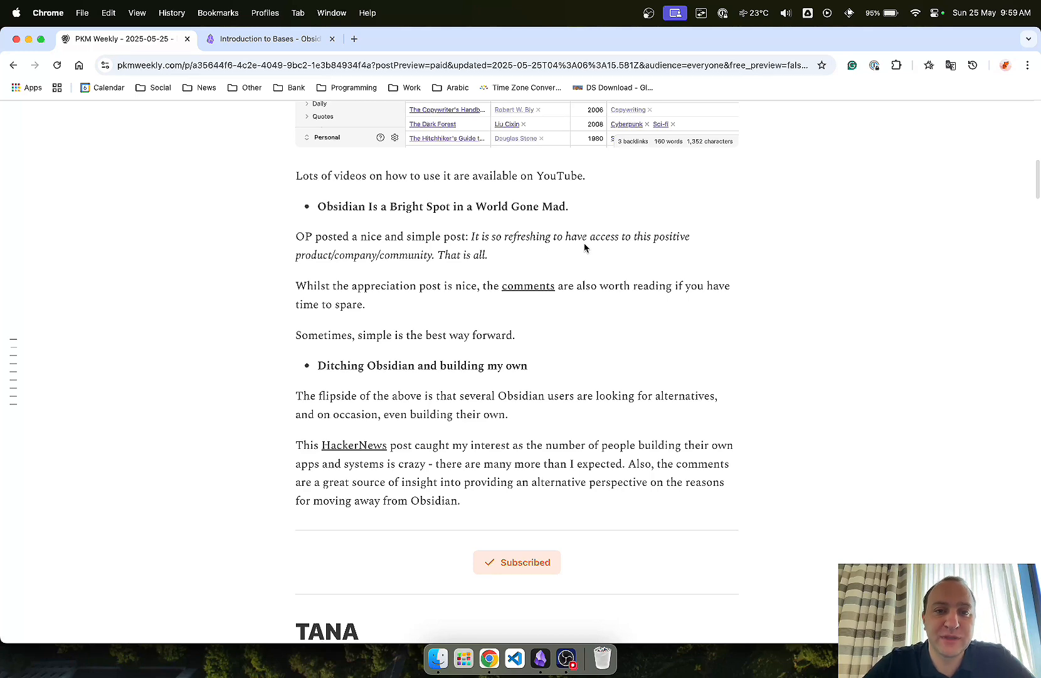
Step: Skim the linked Reddit comments on "Obsidian Is a Bright Spot in a World Gone Mad" and close that page and the Bases help page
left_click(518, 290, "super")
left_click(388, 37)
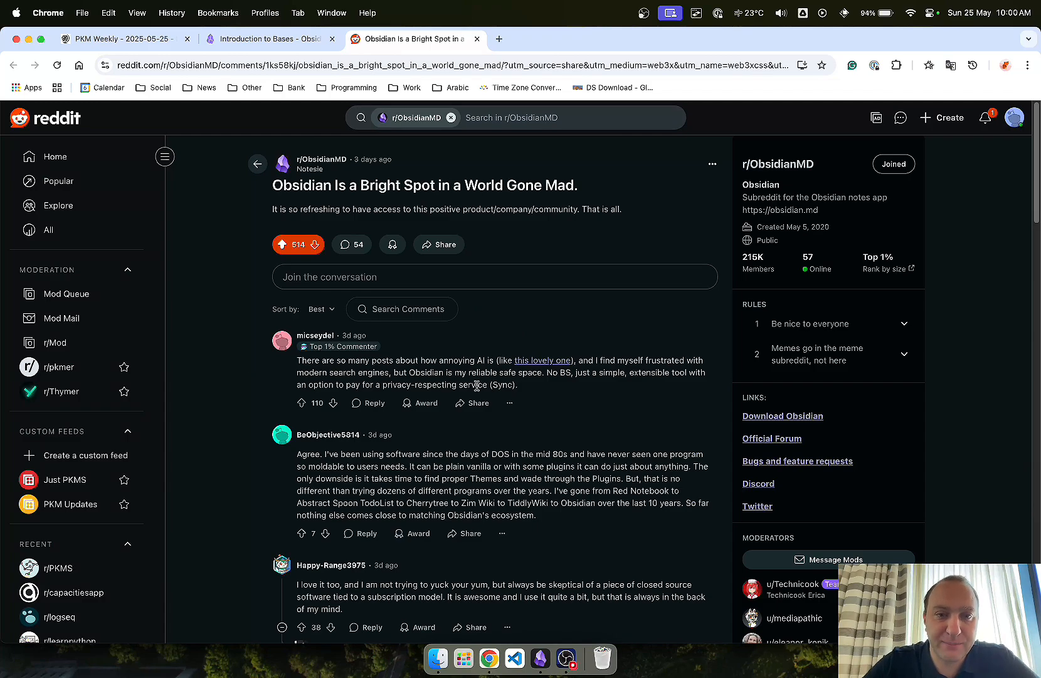
scroll(421, 488, "down", 15)
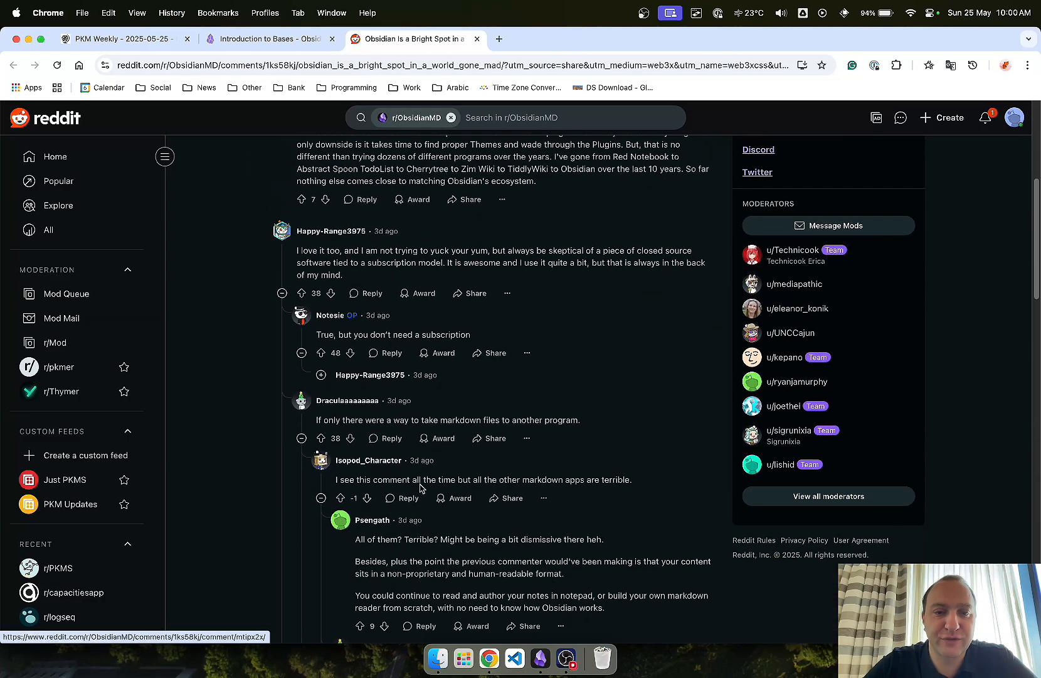
scroll(421, 488, "down", 15)
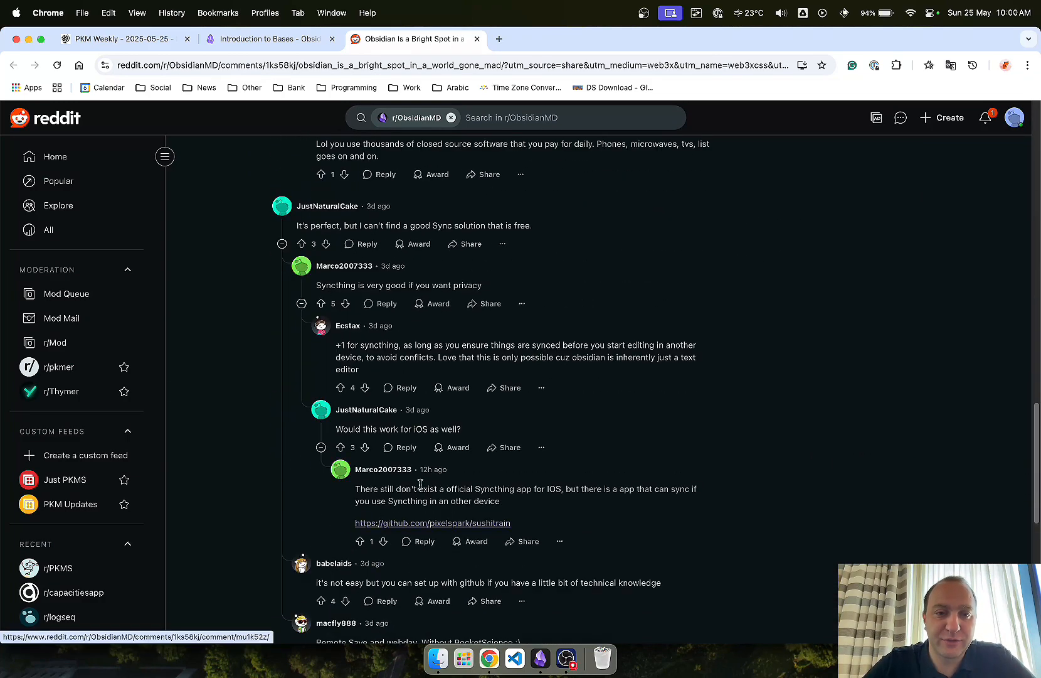
scroll(420, 488, "up", 20)
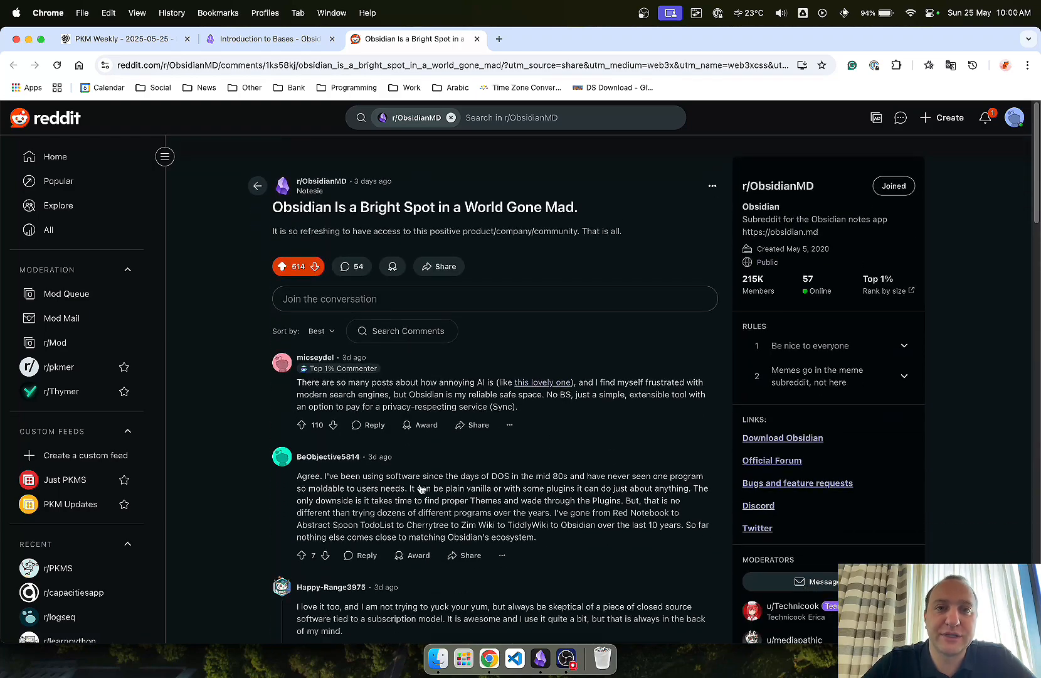
left_click(477, 39)
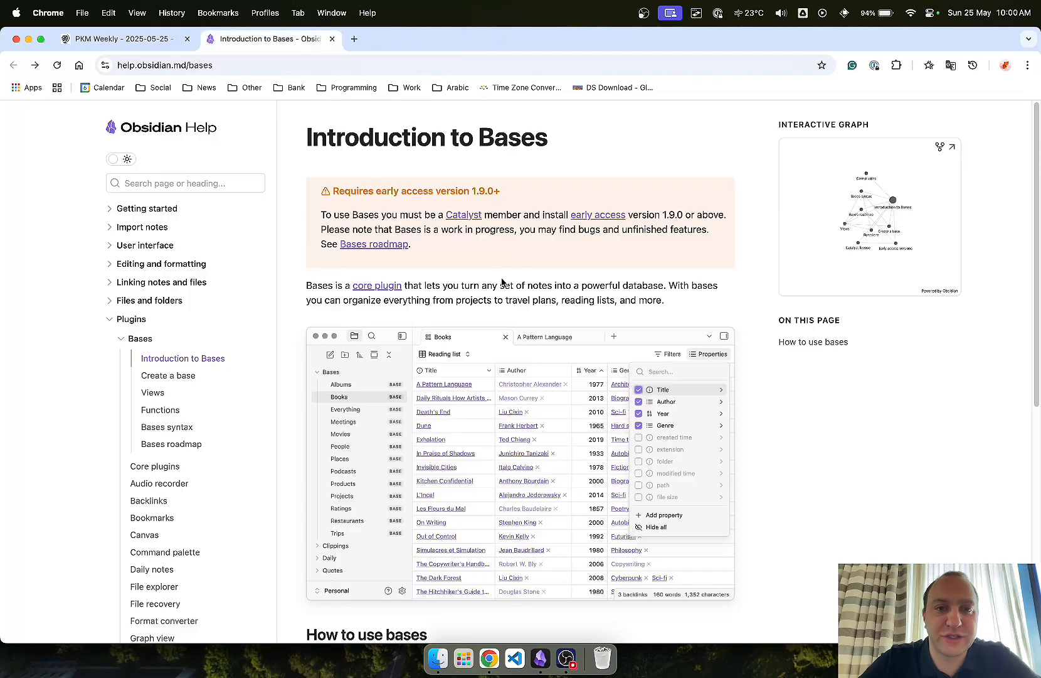
left_click(331, 39)
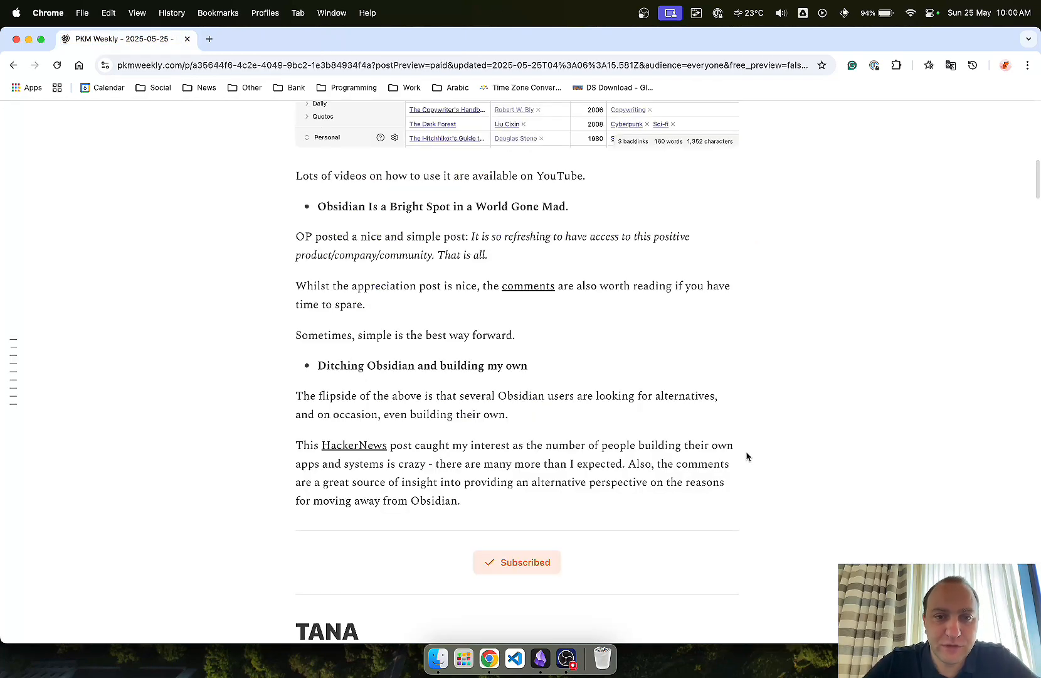
Step: Open the HackerNews post linked under "Ditching Obsidian and building my own" in a separate tab and skim its comments
scroll(746, 456, "down", 1)
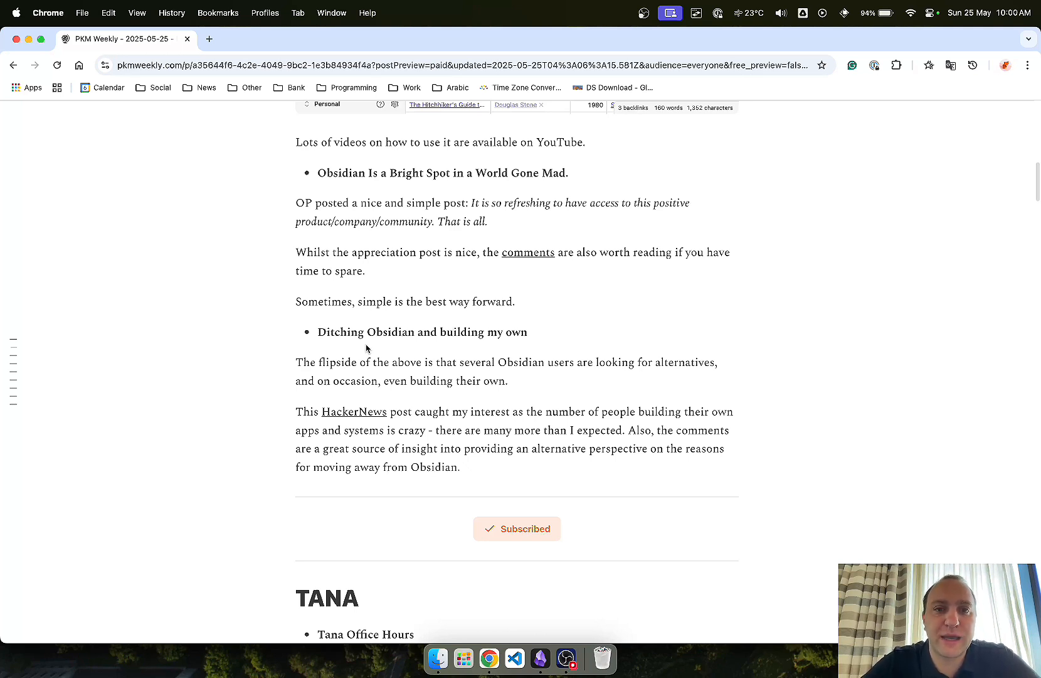
left_click(359, 411, "super")
left_click(311, 39)
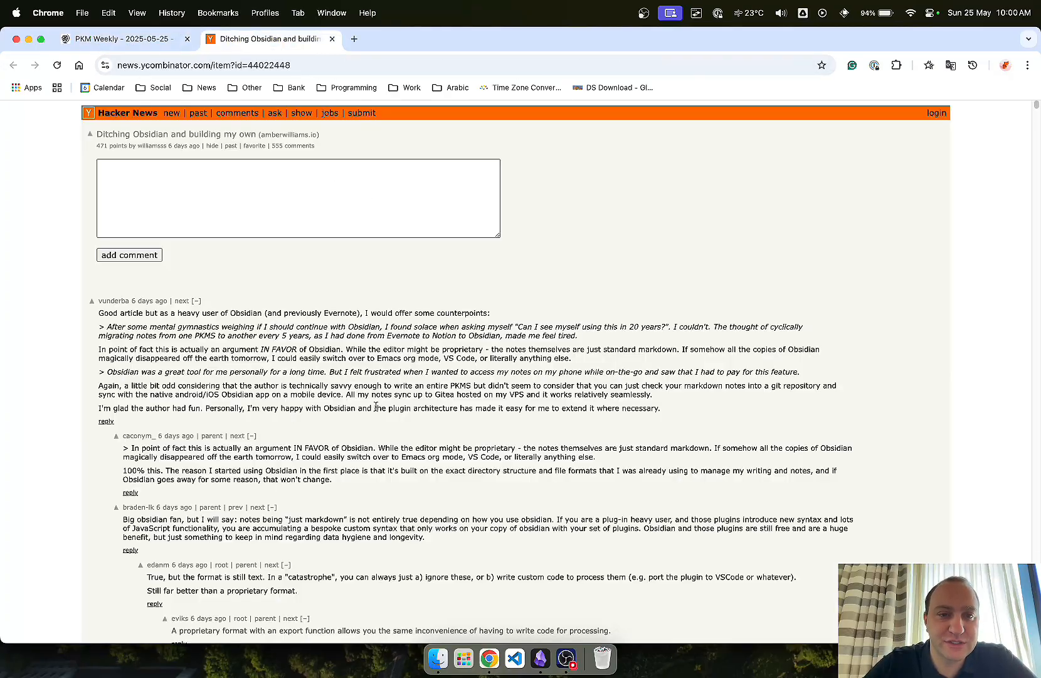
scroll(376, 411, "down", 15)
scroll(376, 411, "up", 15)
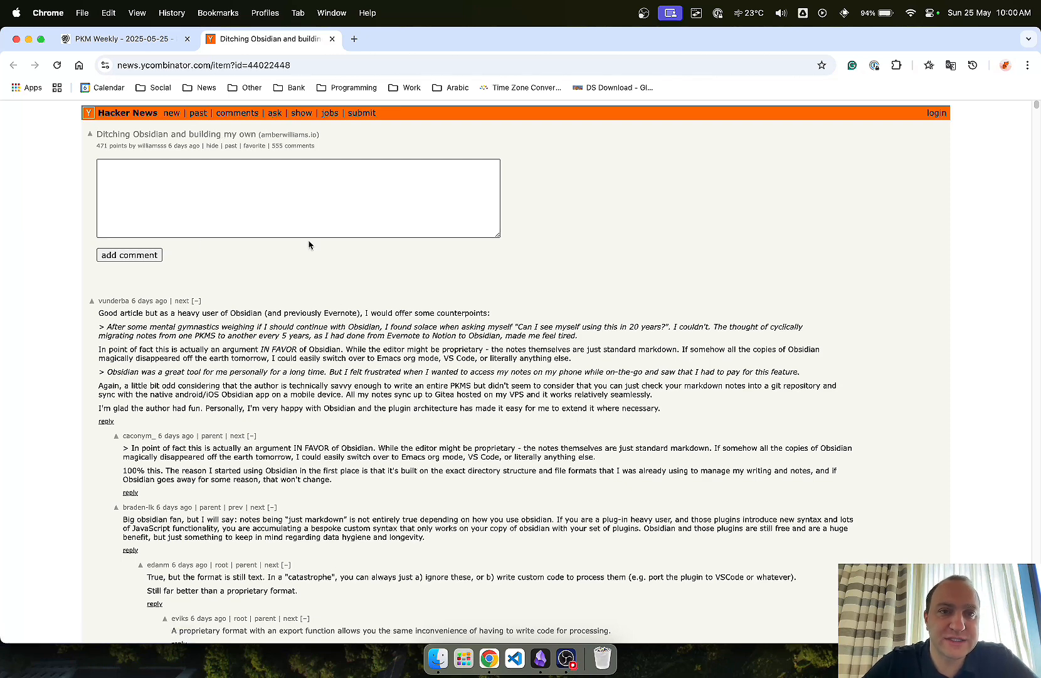
Step: Open the original article behind the Hacker News post, skim its reasons for leaving Obsidian, and close both the article and the discussion
left_click(214, 137, "super")
left_click(423, 40)
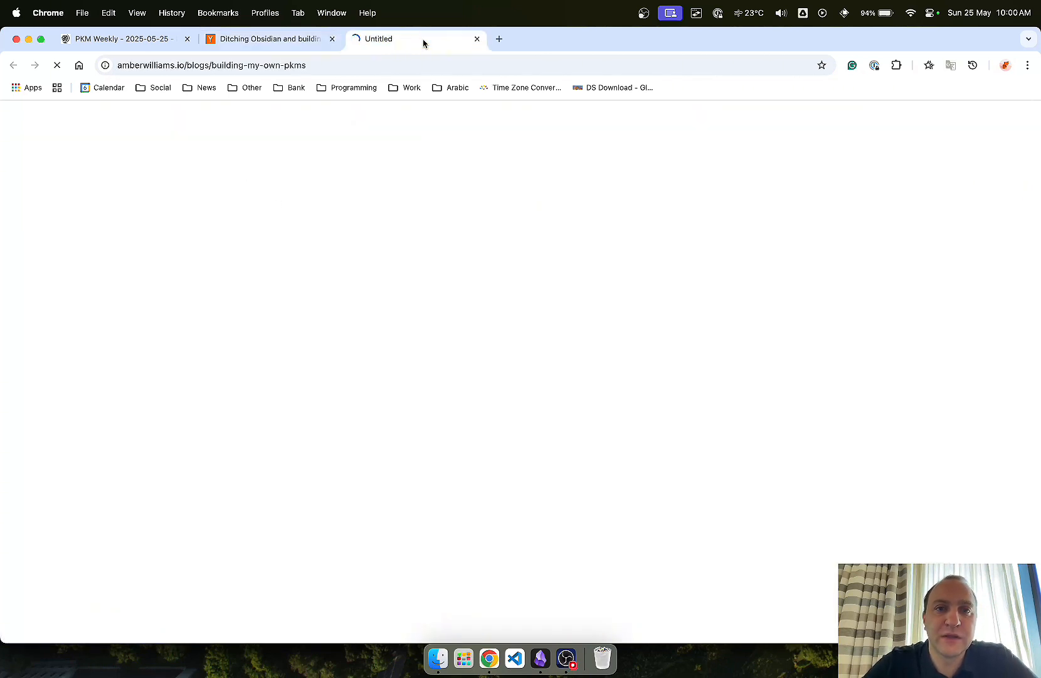
scroll(263, 357, "down", 10)
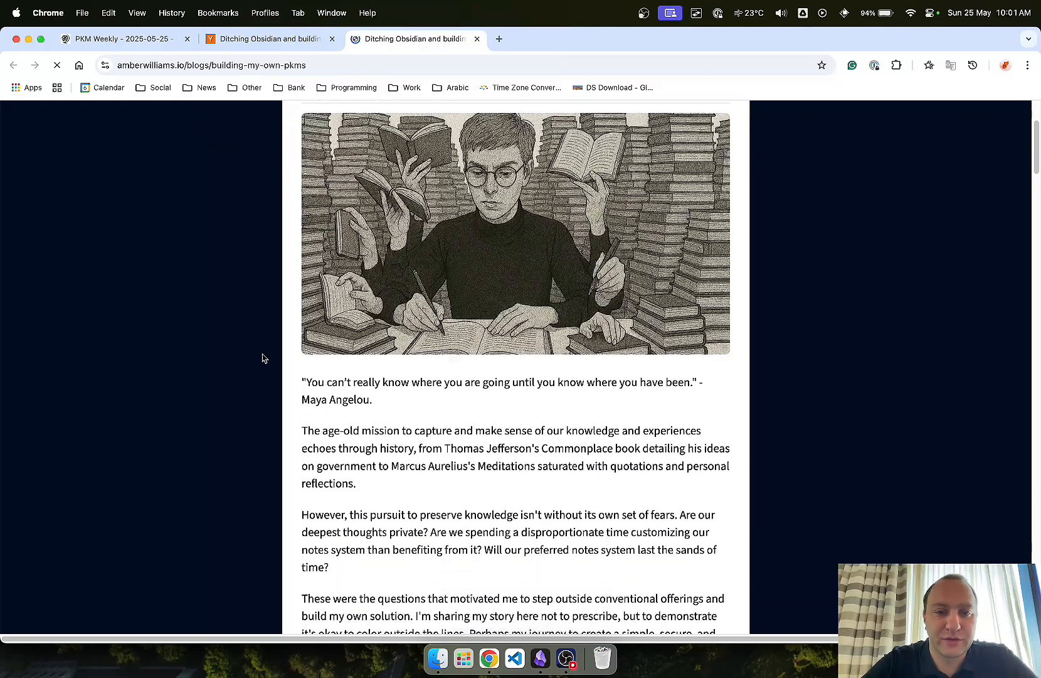
scroll(264, 357, "down", 10)
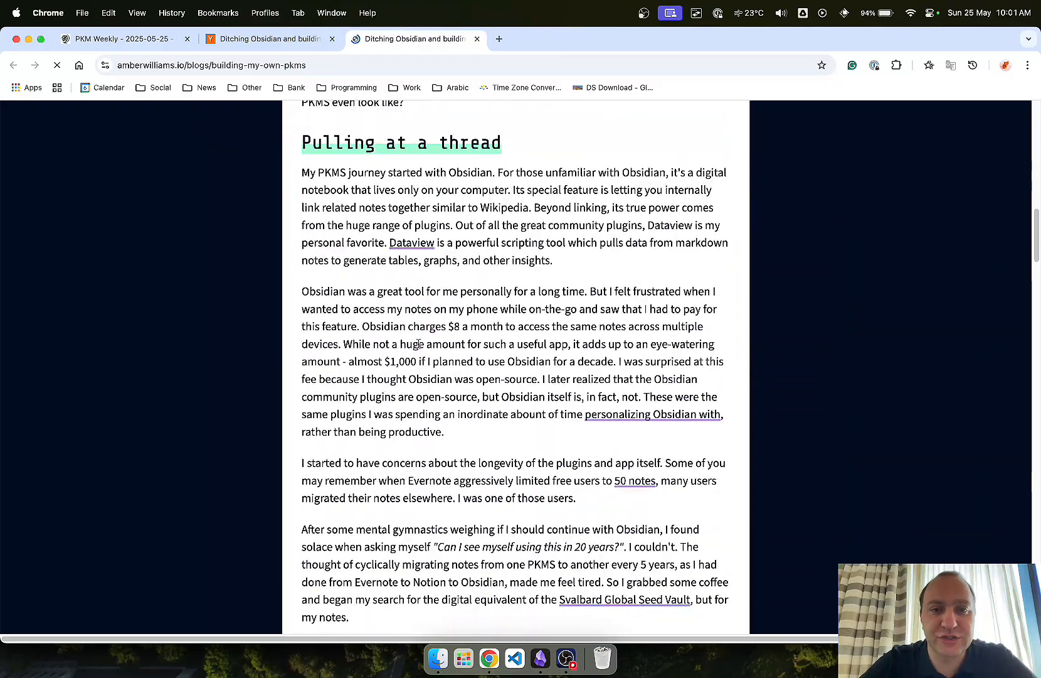
left_click(477, 39)
scroll(295, 381, "down", 3)
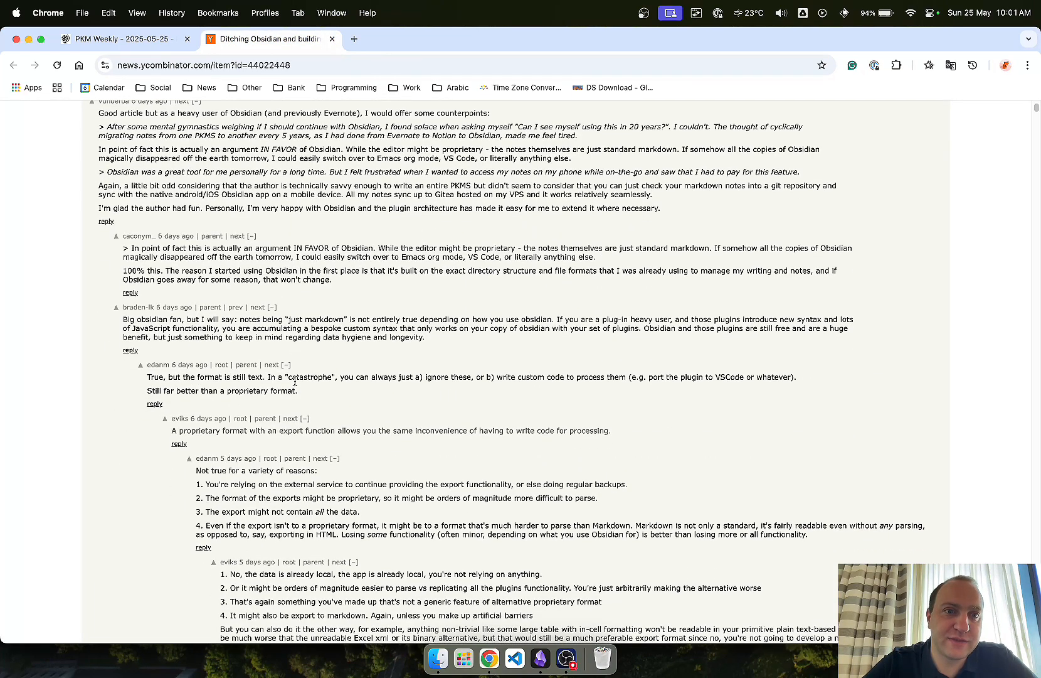
left_click(334, 39)
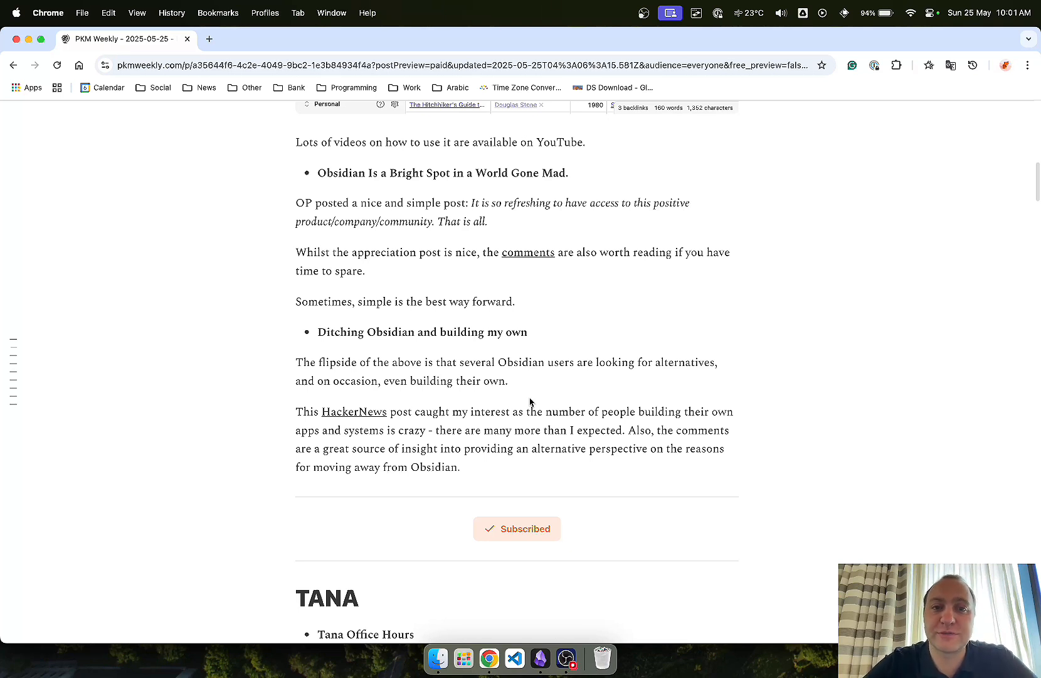
Step: Read through the newsletter's Tana section, covering Office Hours, the Template Store and One Workspace vs Multiple Workspaces
scroll(530, 402, "down", 10)
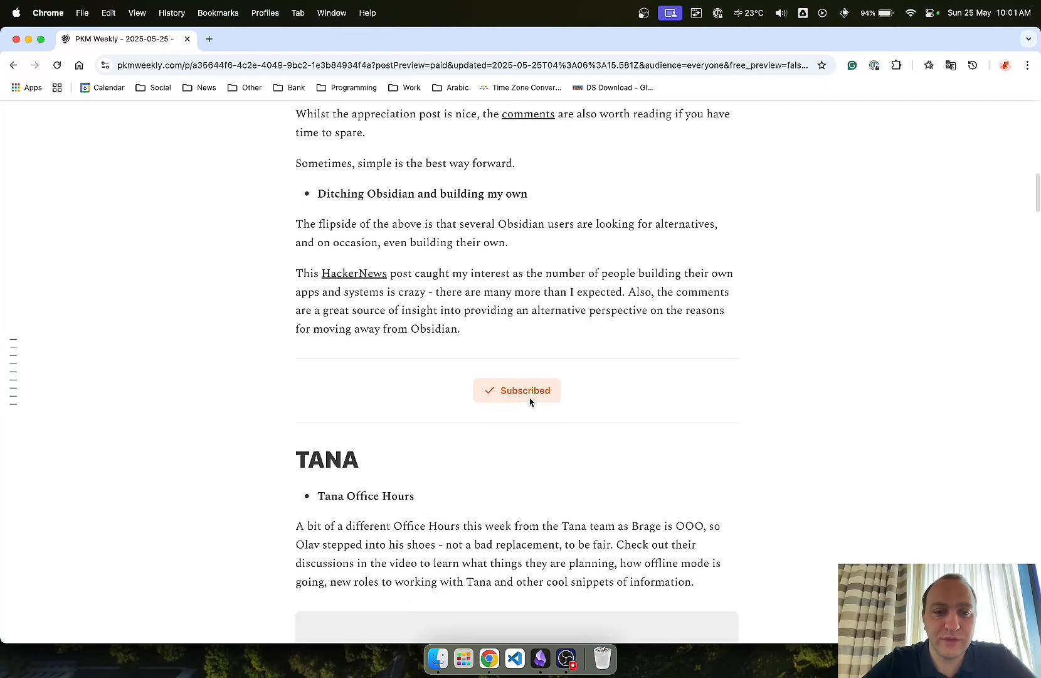
scroll(852, 376, "down", 2)
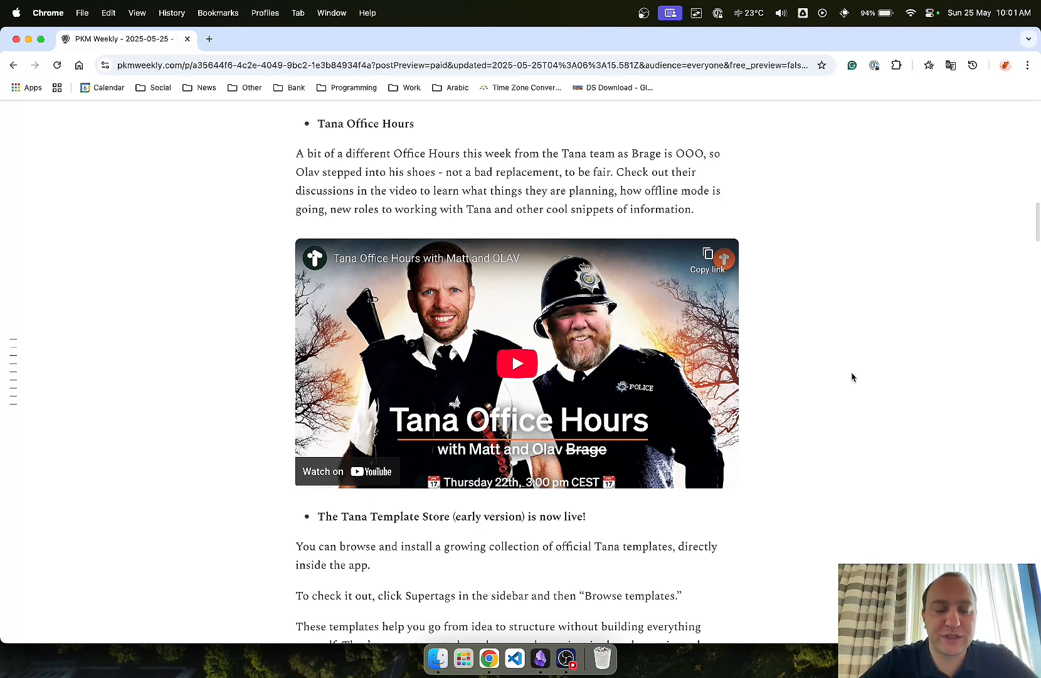
scroll(852, 376, "down", 1)
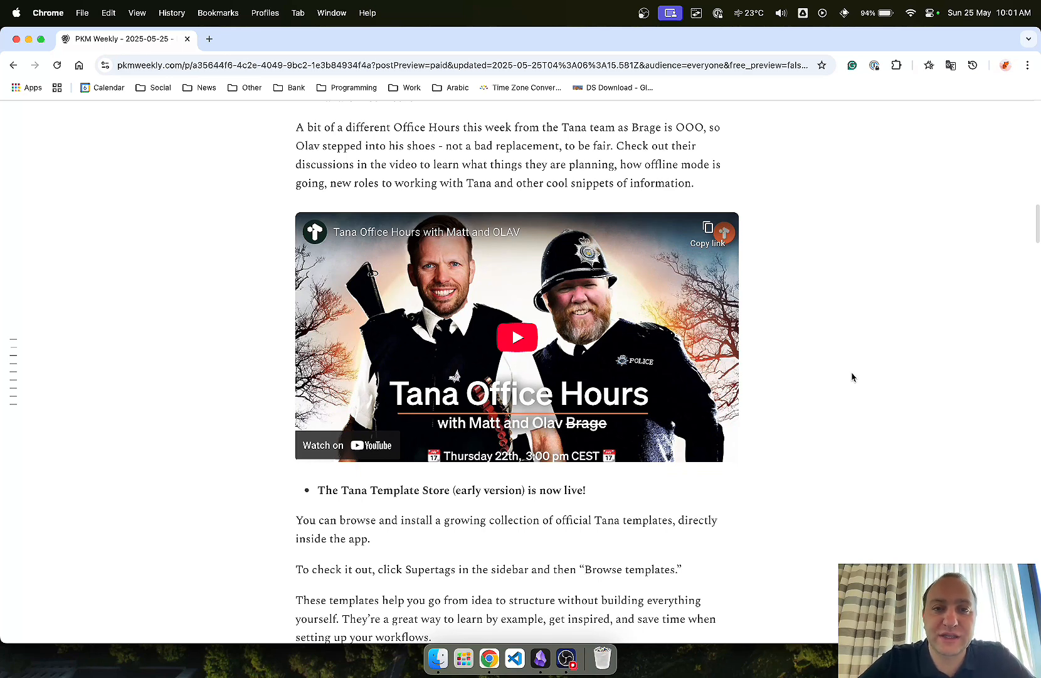
scroll(852, 376, "down", 9)
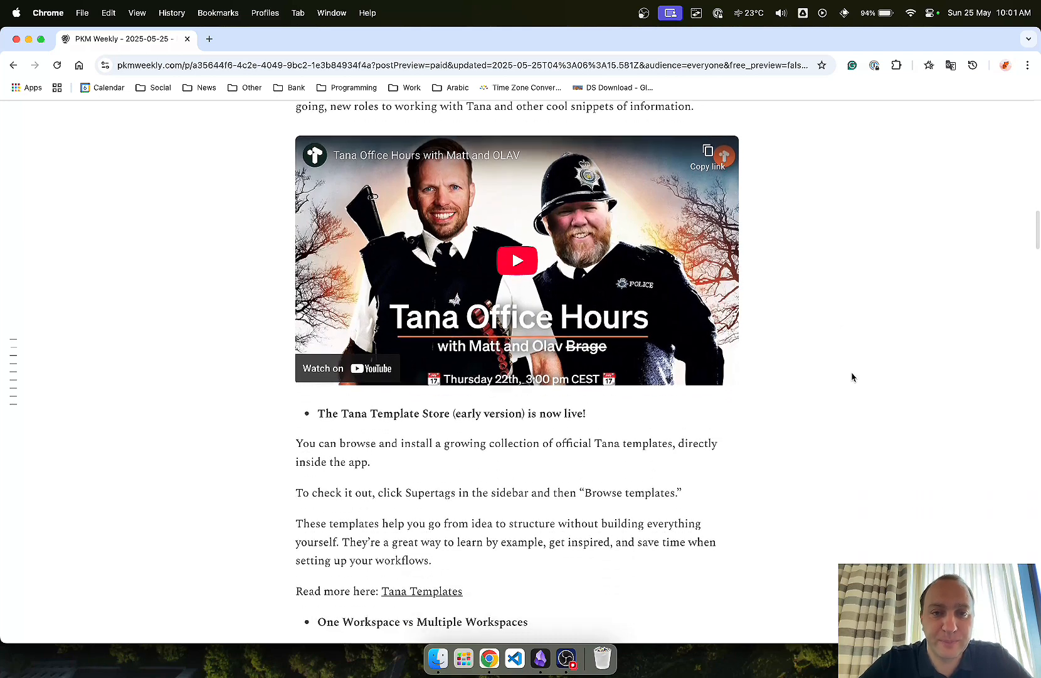
scroll(852, 377, "down", 2)
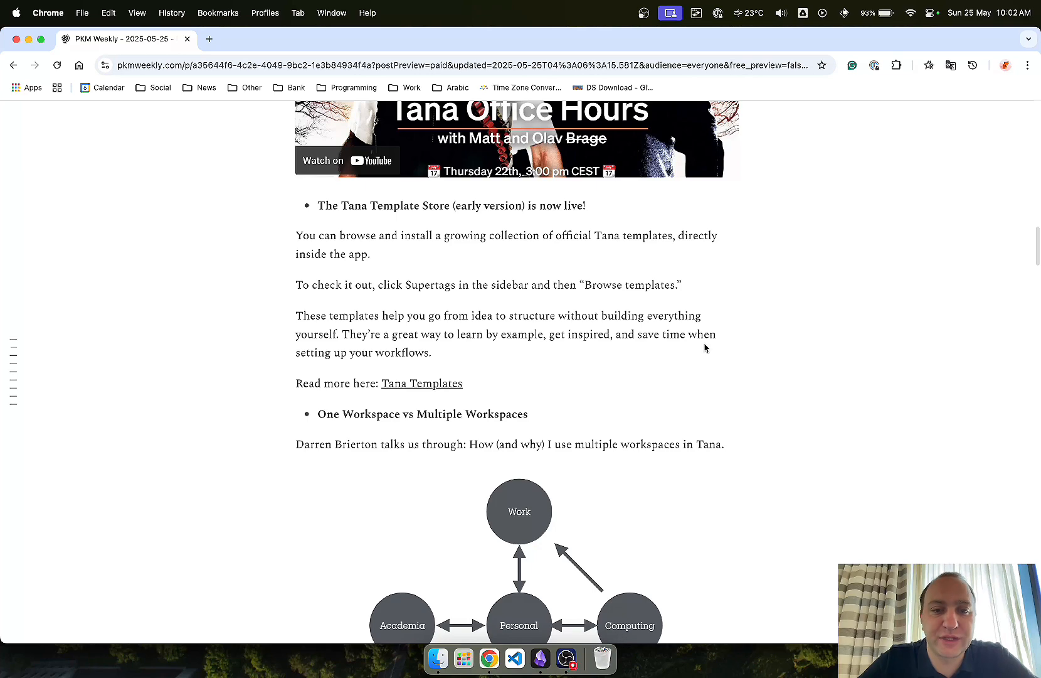
scroll(704, 347, "down", 5)
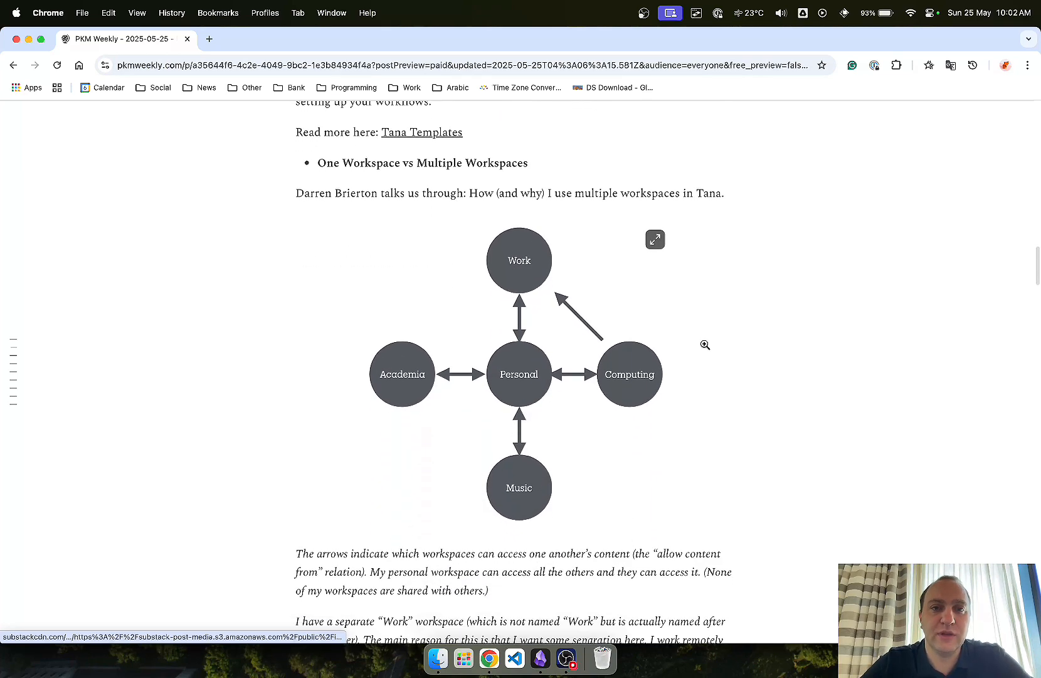